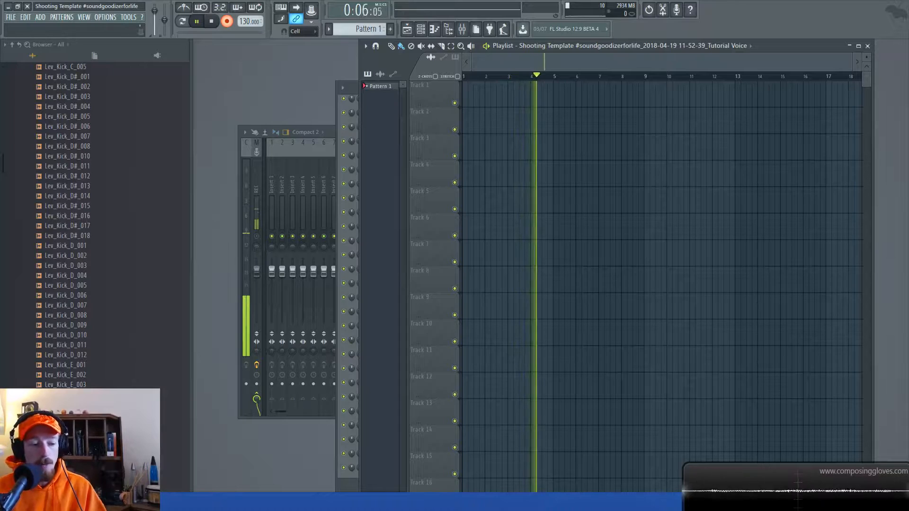
- Play the arrangement in the playlist and mute the loop tracks Extra 3 and Extra 4
click(109, 455)
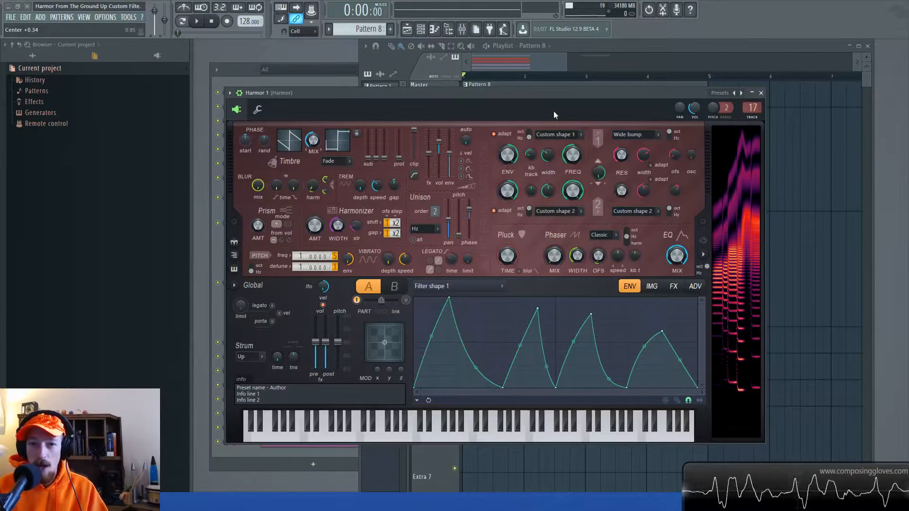
click(534, 84)
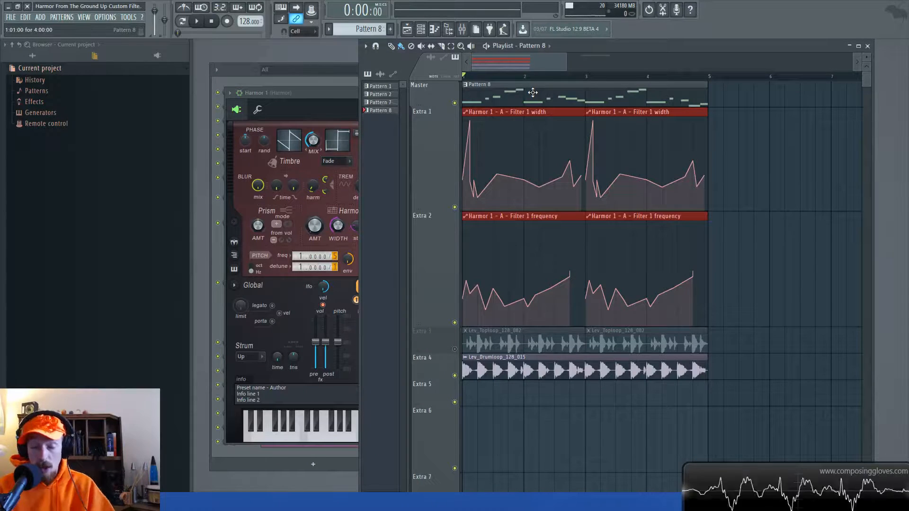
key(space)
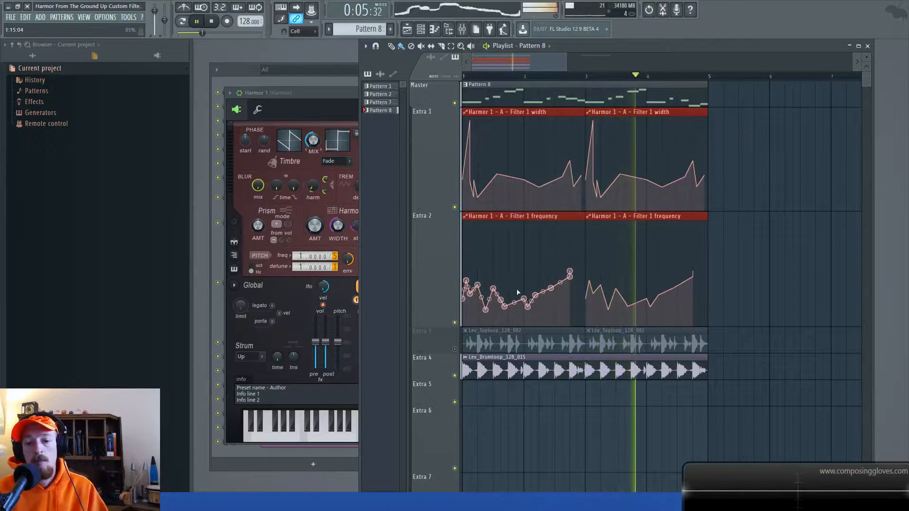
click(455, 349)
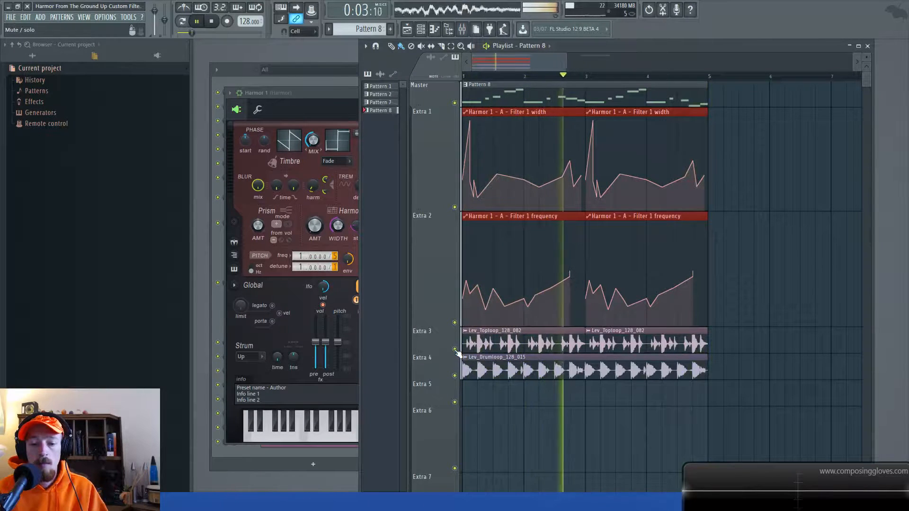
click(455, 349)
click(455, 375)
key(space)
- Play the Harmor pattern on its own to hear the filter automation, and stop playback
key(space)
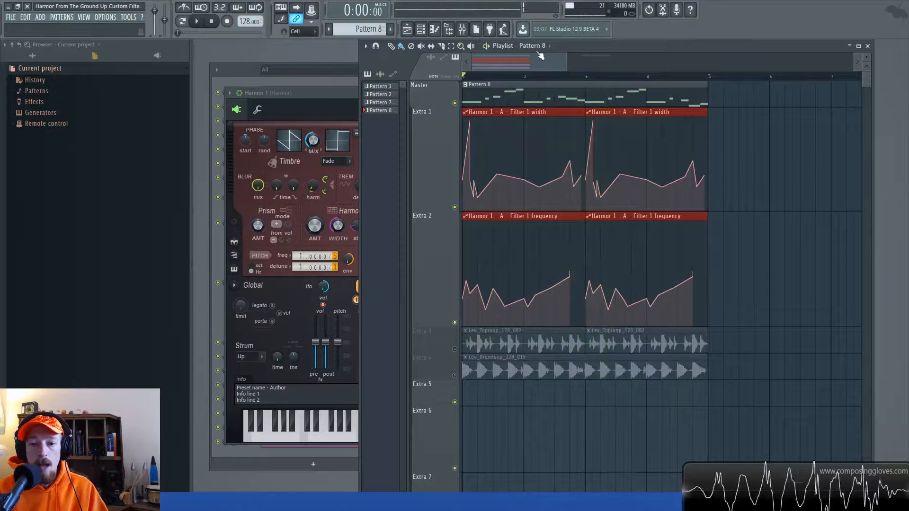
key(space)
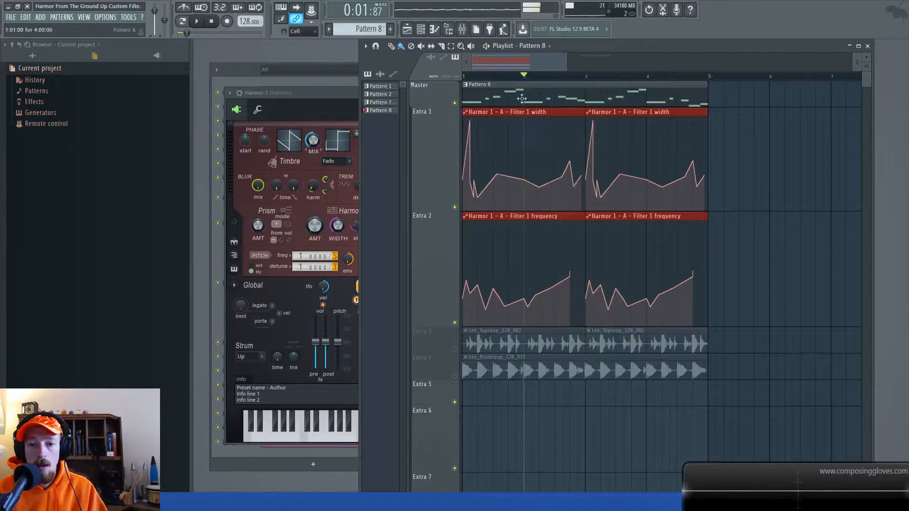
key(space)
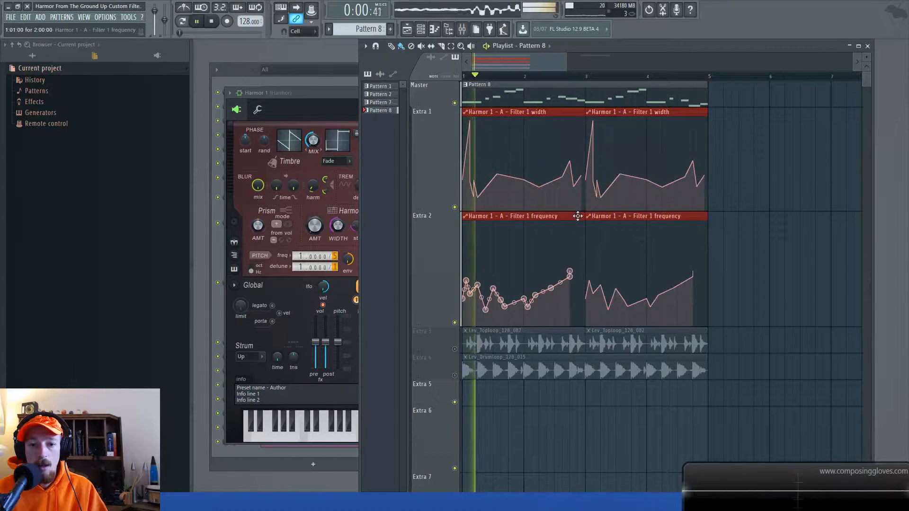
key(space)
key(space)
key(space)
- Move the second peak of Harmor 1's filter shape 1 straight above the preceding low point and play back the altered sound
click(317, 95)
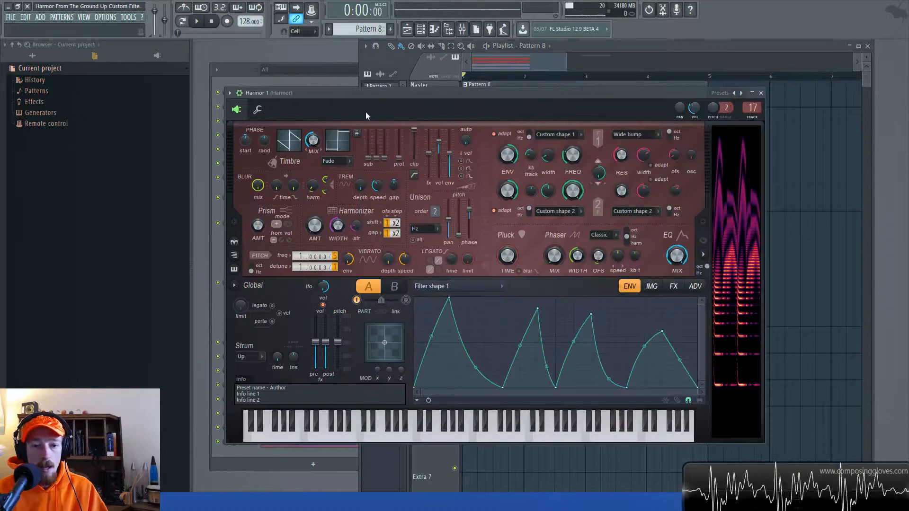
drag(539, 312, 503, 310)
key(space)
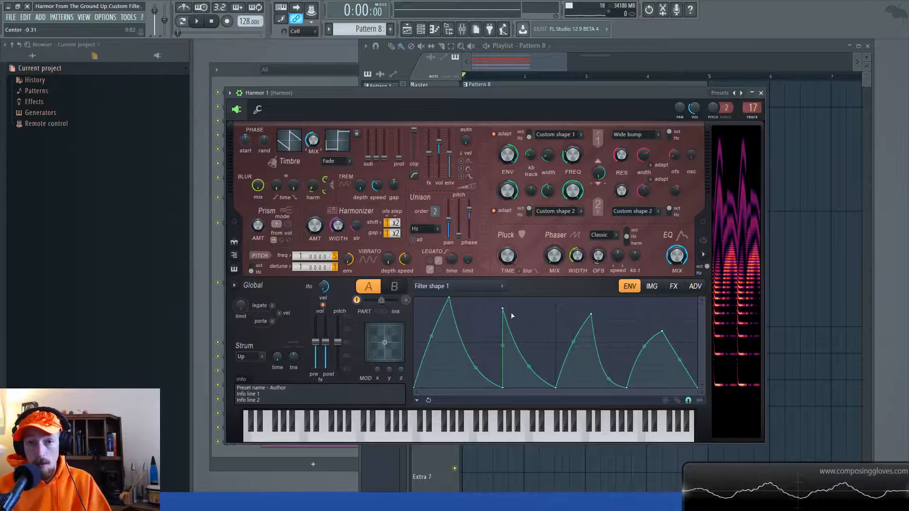
click(528, 62)
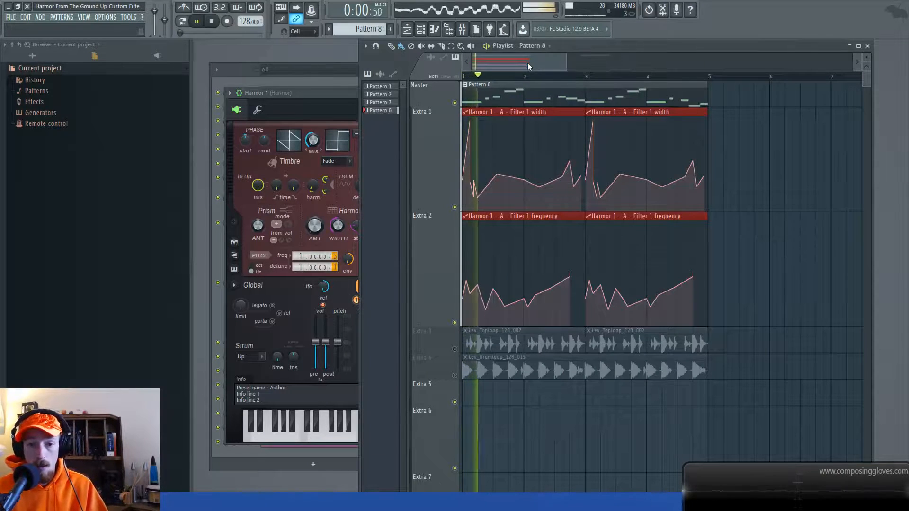
click(344, 92)
key(space)
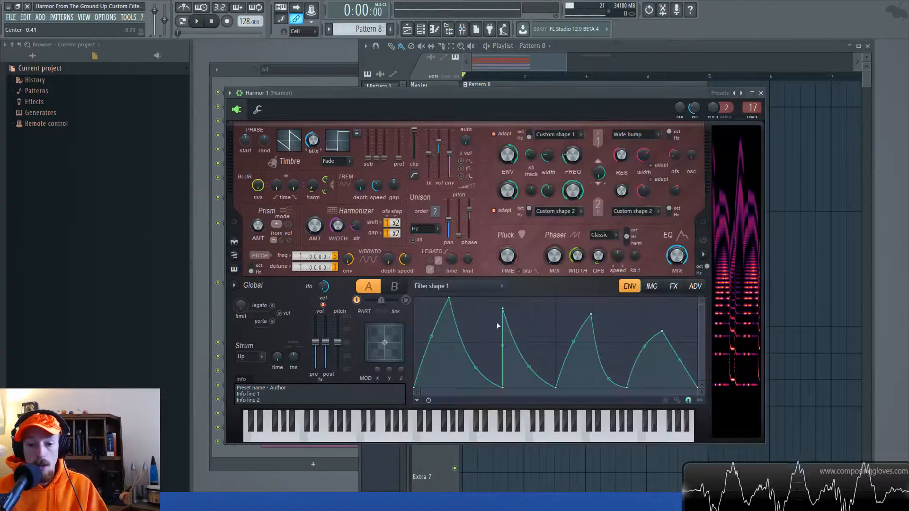
- Move the second peak of filter shape 1 back to its sloped position and play the pattern
drag(503, 309, 591, 314)
key(space)
key(space)
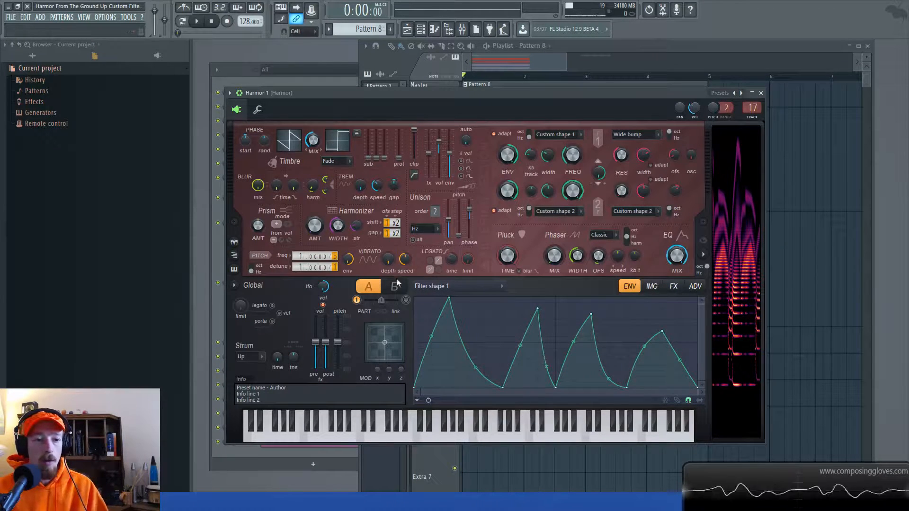
- Add a new Harmor instance to the channel rack and reposition its window over the playlist
click(244, 75)
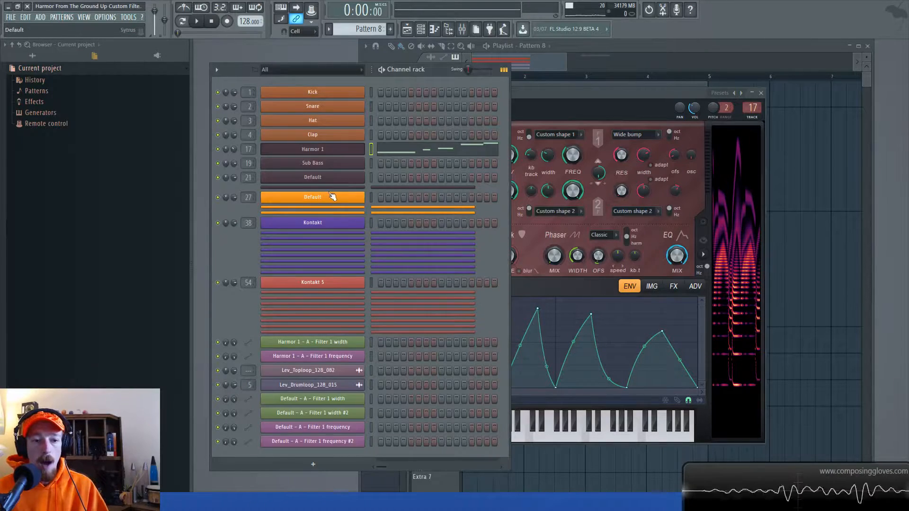
click(330, 189)
click(328, 192)
drag(757, 172, 512, 58)
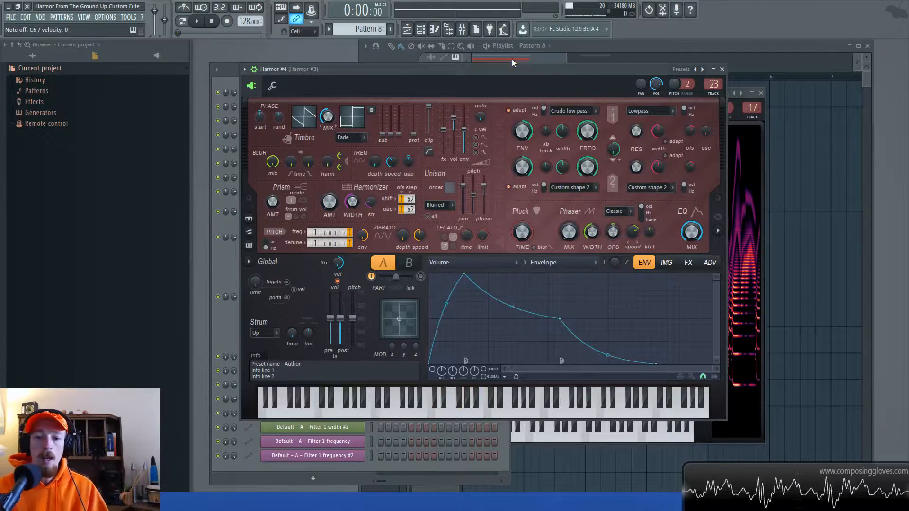
- Set the filter 1 shape to Custom shape 1 and display Filter shape 1 in the envelope editor
click(578, 112)
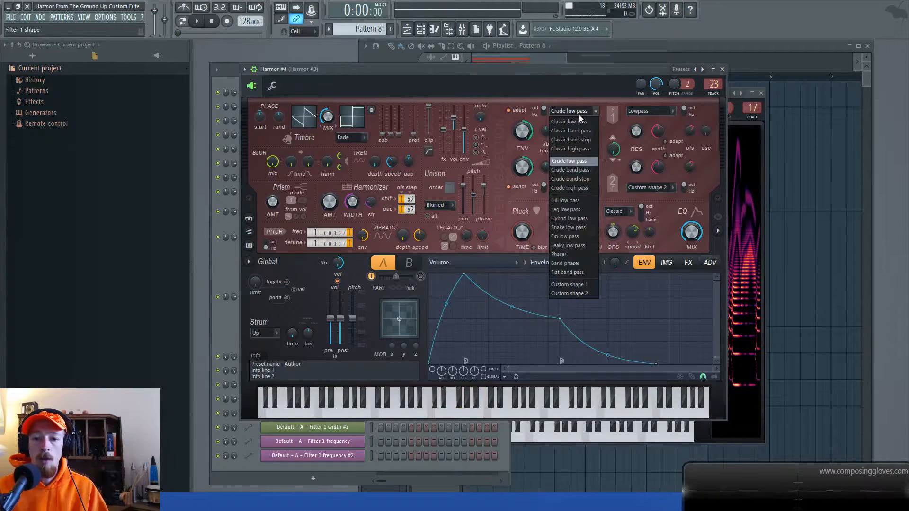
click(579, 115)
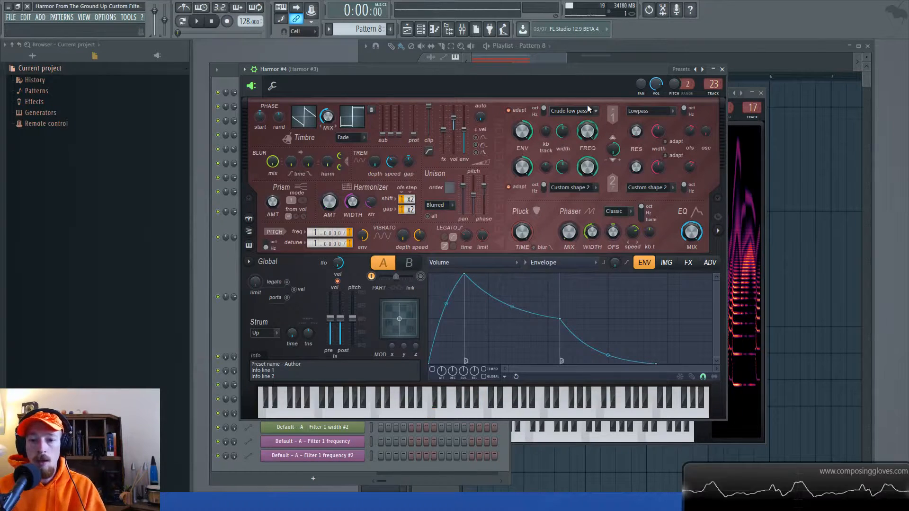
click(585, 111)
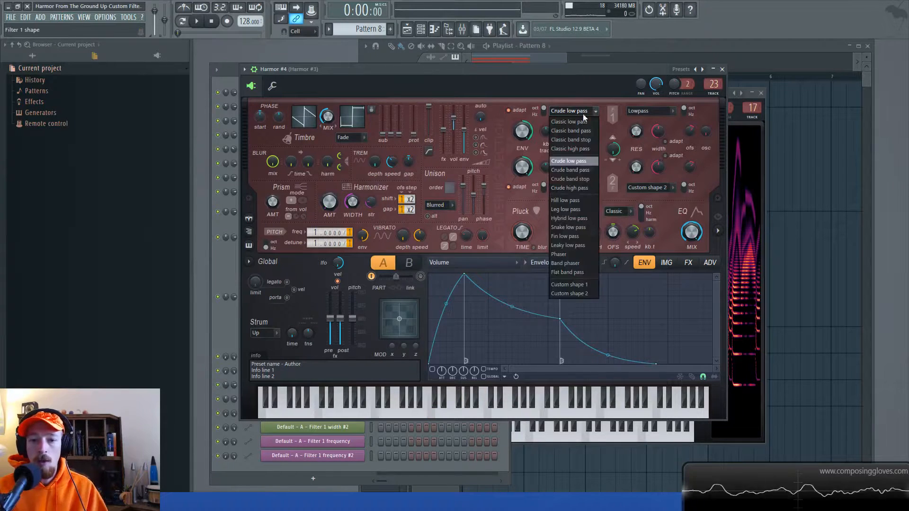
click(579, 285)
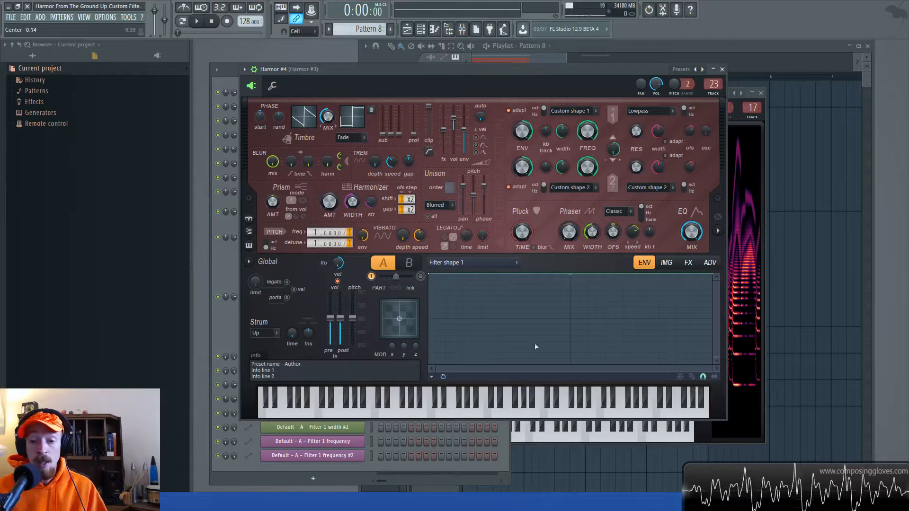
click(464, 264)
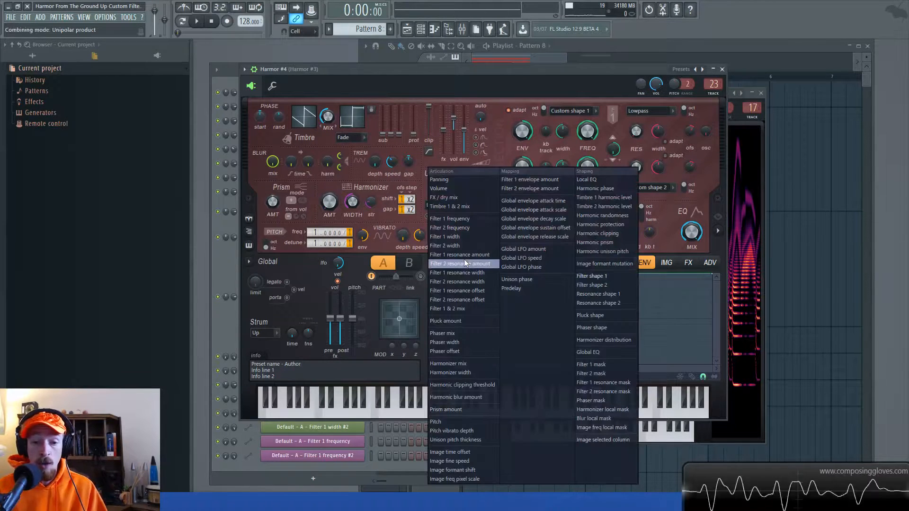
click(605, 280)
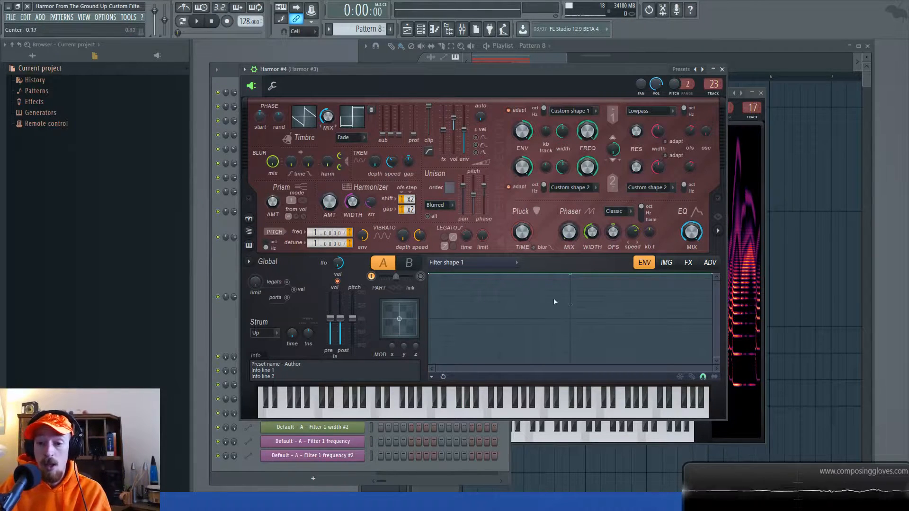
- Add five trial points across the flat Filter shape 1 curve
right_click(499, 319)
right_click(570, 341)
right_click(624, 335)
right_click(623, 312)
right_click(588, 307)
- Delete all the trial points from the Filter shape 1 curve, leaving only its two end points
right_click(588, 308)
click(593, 319)
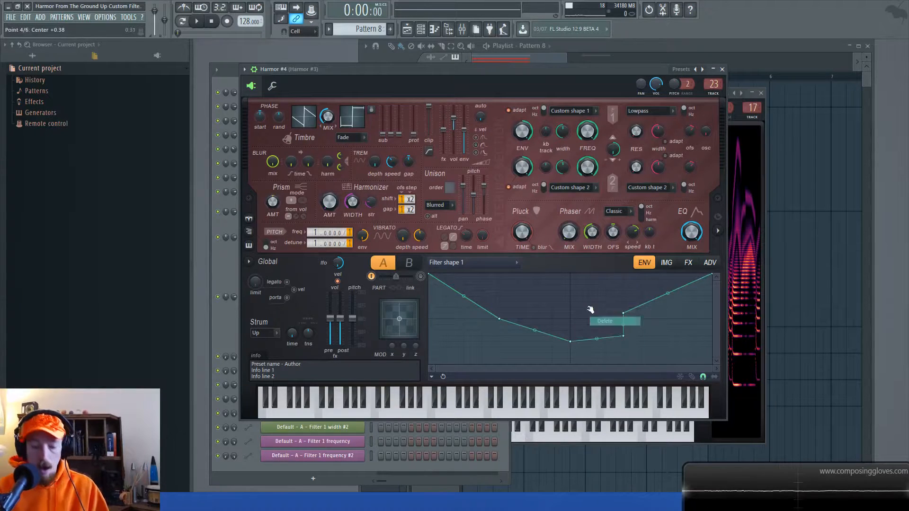
right_click(623, 313)
click(625, 324)
right_click(623, 313)
click(628, 324)
right_click(571, 341)
click(574, 325)
right_click(501, 320)
click(515, 324)
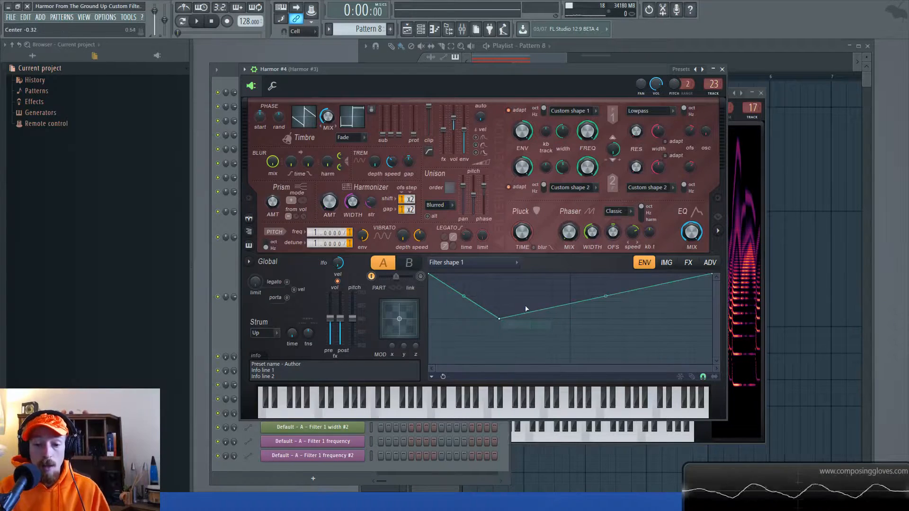
right_click(499, 320)
click(503, 324)
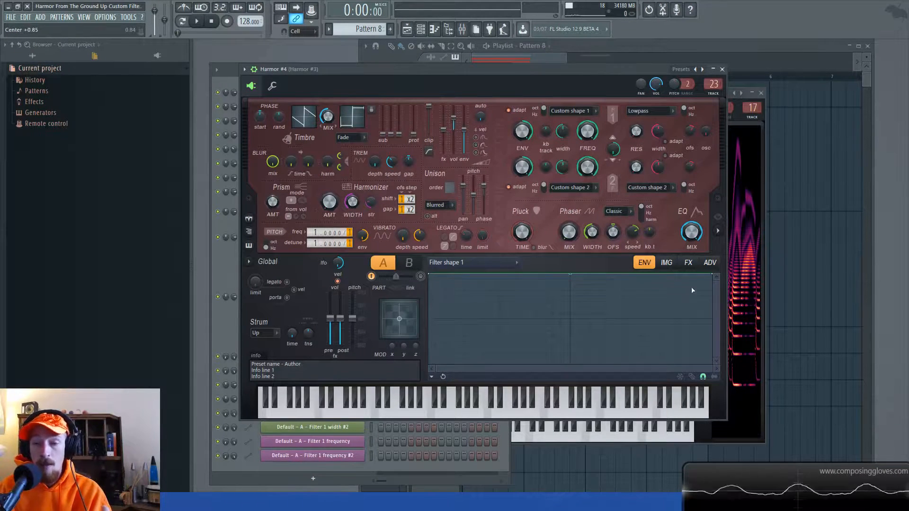
- Lower both end points of the Filter shape 1 curve to the minimum and try out the filter 1 frequency
drag(429, 274, 438, 409)
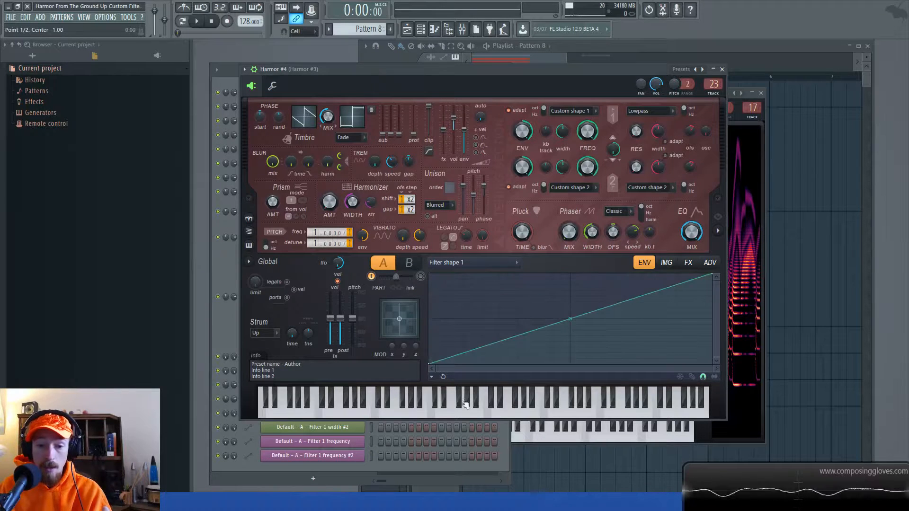
drag(715, 275, 636, 364)
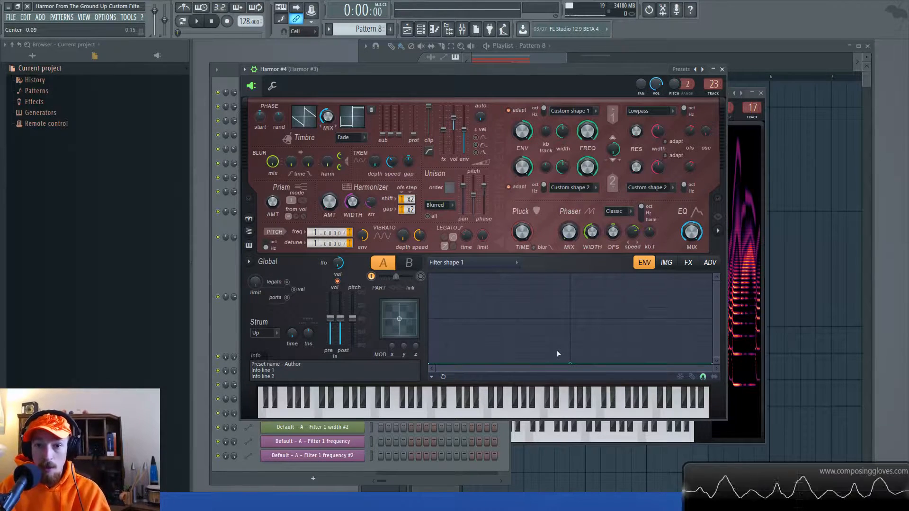
drag(584, 136, 584, 148)
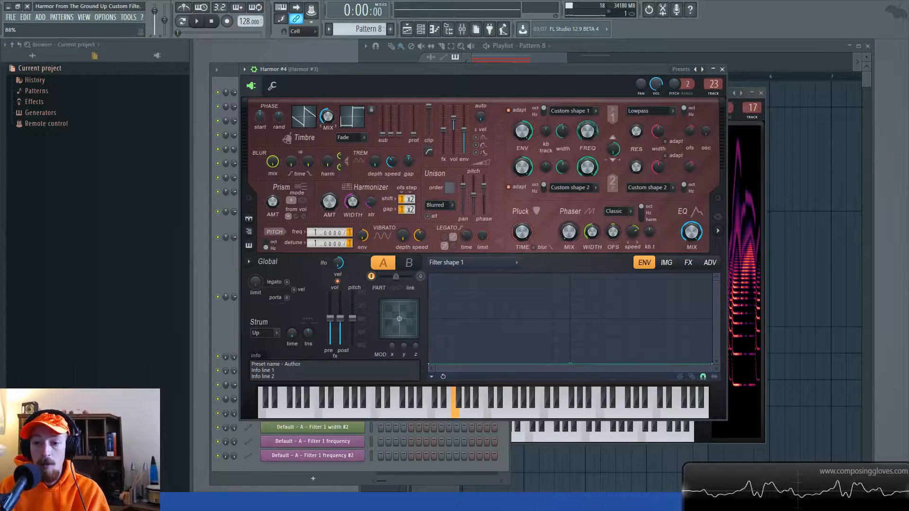
- Show Harmor's spectrum display, and raise the curve's start point to the maximum for a descending ramp, testing the filter 1 frequency
click(718, 230)
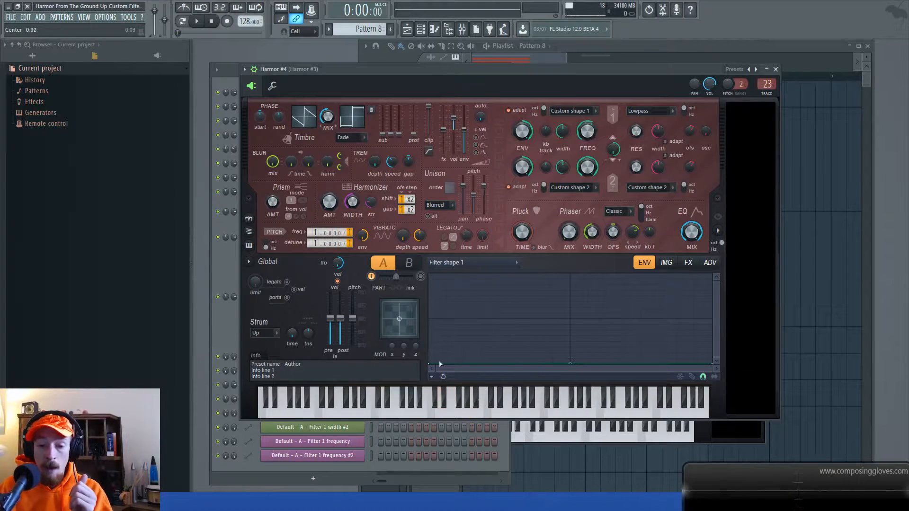
drag(430, 364, 429, 275)
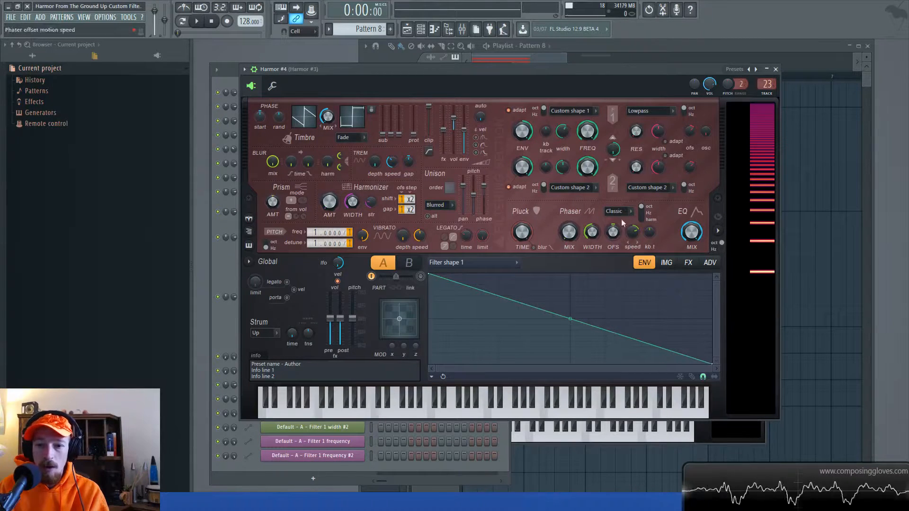
mouse_move(593, 130)
mouse_down()
mouse_move(589, 164)
mouse_move(589, 136)
mouse_up()
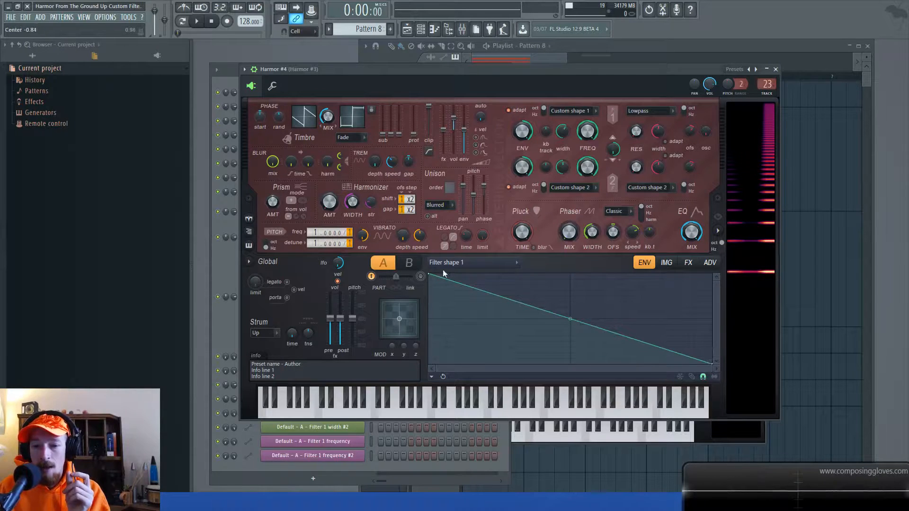
- Reverse the Filter shape 1 curve into an ascending ramp from minimum to maximum and sweep the filter 1 frequency
drag(429, 274, 429, 365)
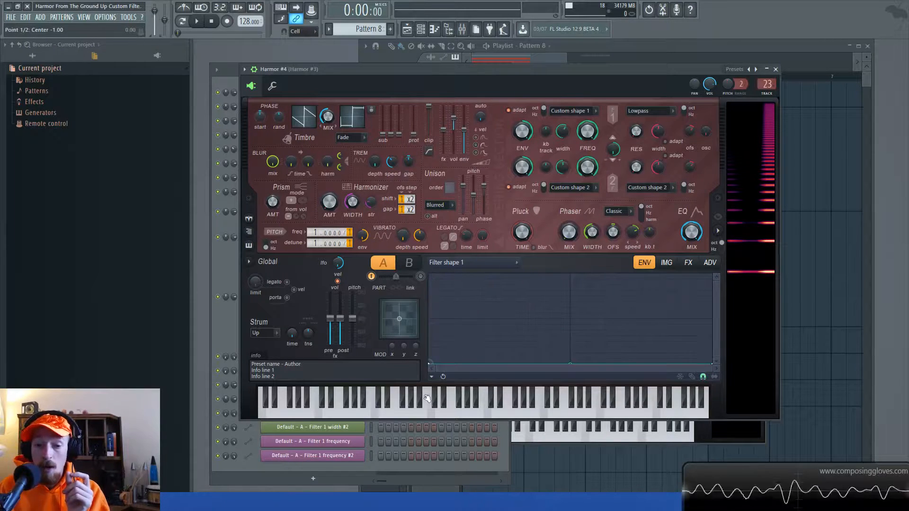
drag(711, 363, 693, 126)
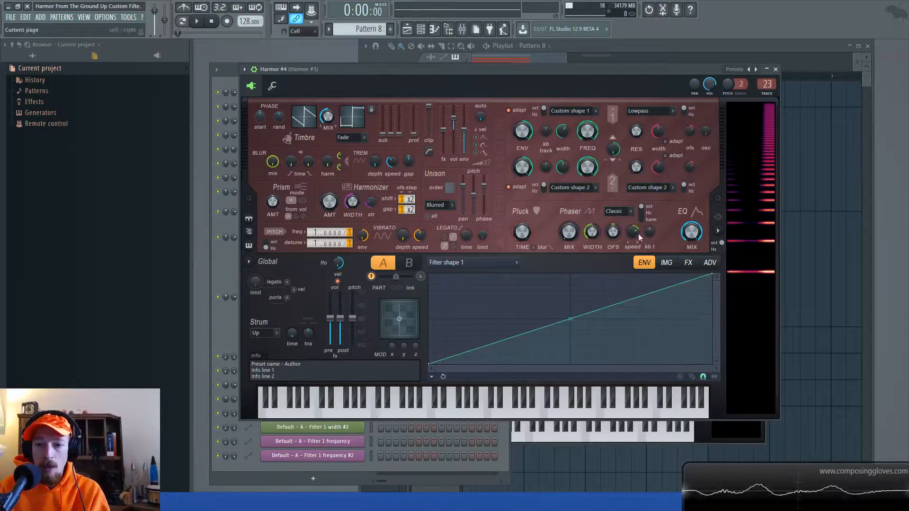
drag(586, 134, 586, 138)
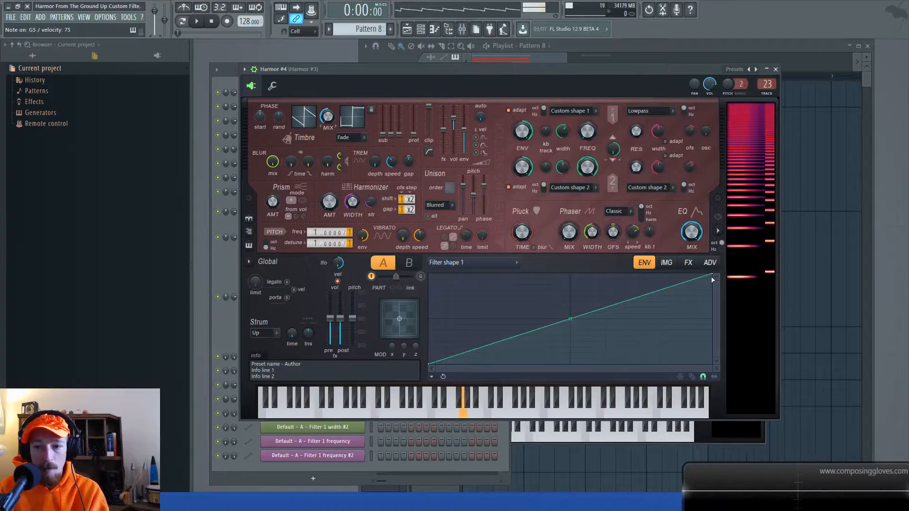
drag(588, 131, 588, 76)
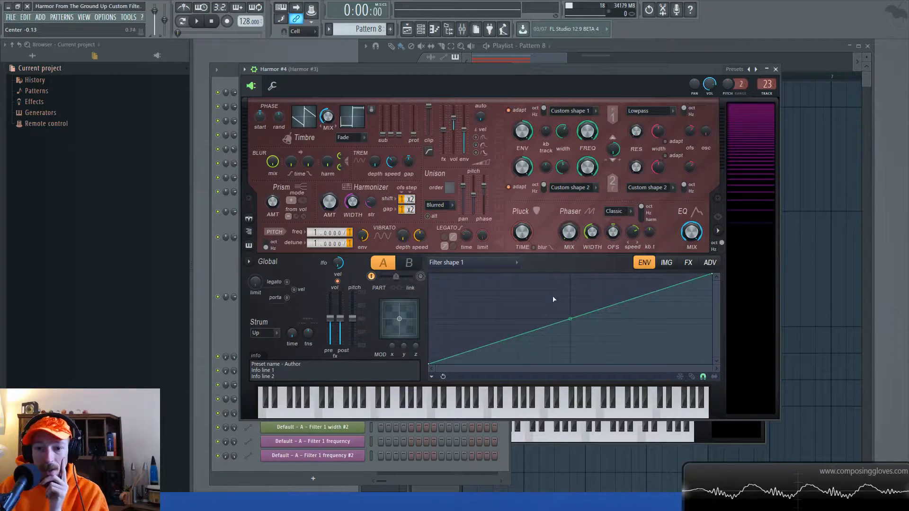
- Shape the Filter shape 1 curve into a triangle with a maximum-height center point and a minimum end point, testing filter 1 frequency
right_click(571, 301)
drag(572, 300, 572, 273)
drag(713, 274, 709, 375)
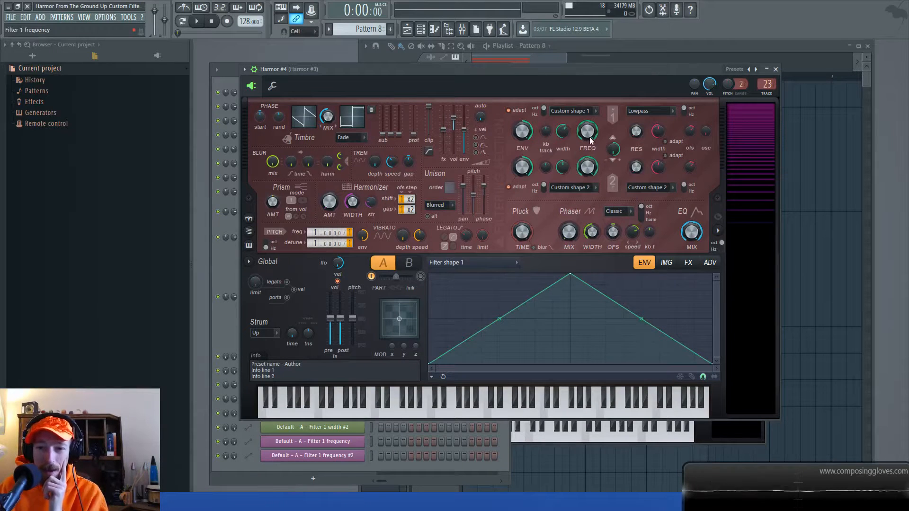
drag(589, 136, 589, 136)
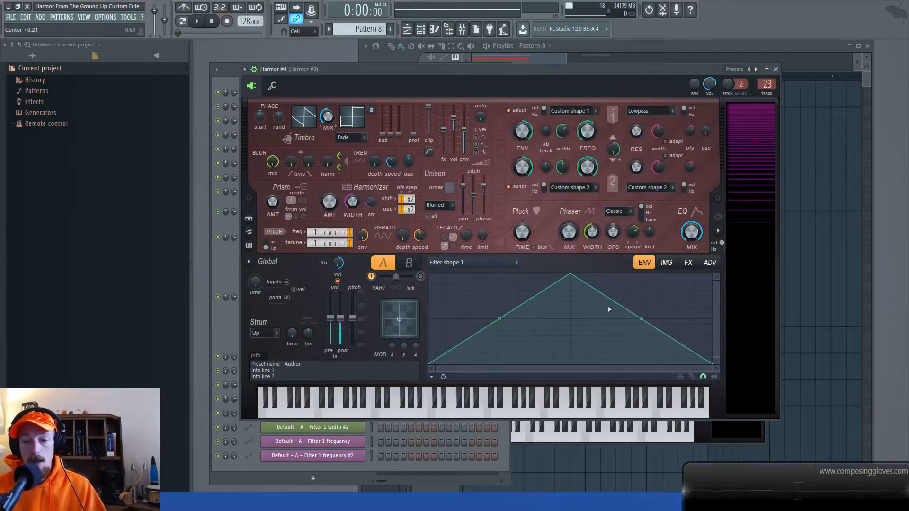
- Raise the end point of the Filter shape 1 triangle to the maximum, and return it to the minimum
drag(712, 363, 697, 409)
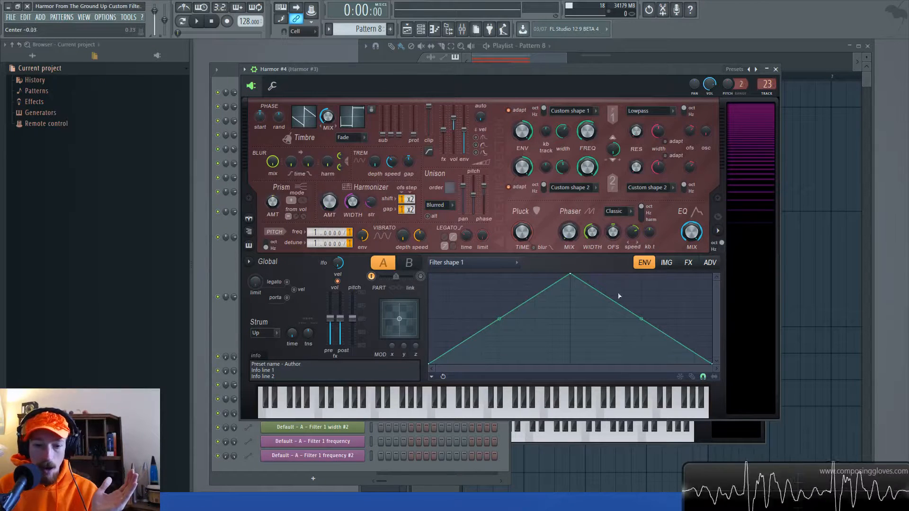
drag(709, 361, 731, 248)
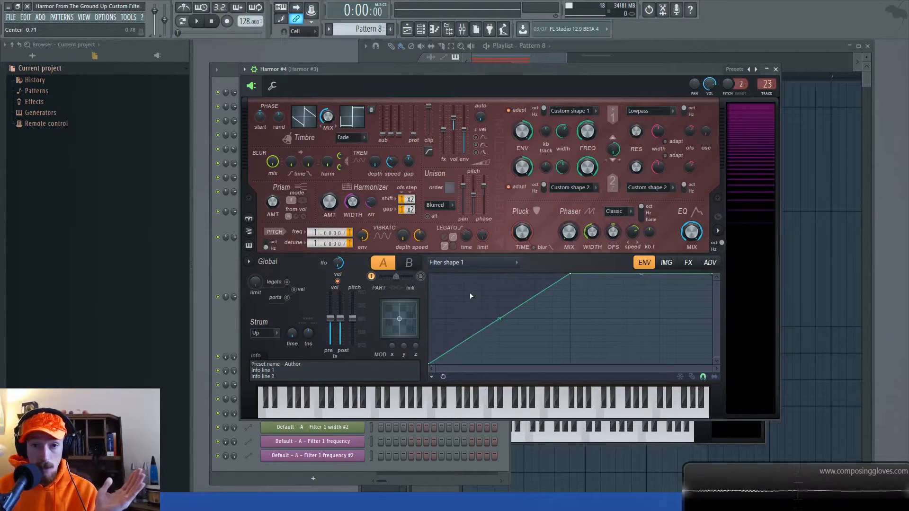
drag(712, 274, 709, 369)
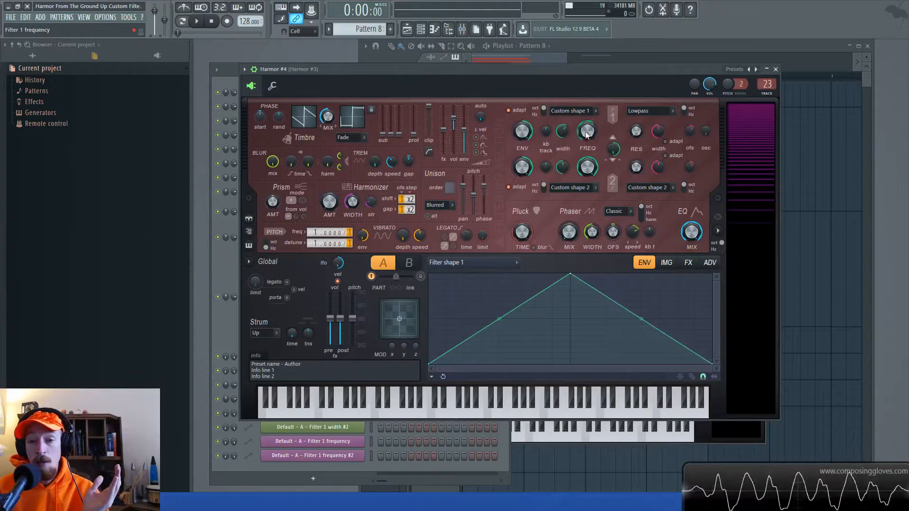
- Adjust the filter 1 frequency and reduce the filter 1 width to test the triangle shape
drag(587, 132, 587, 134)
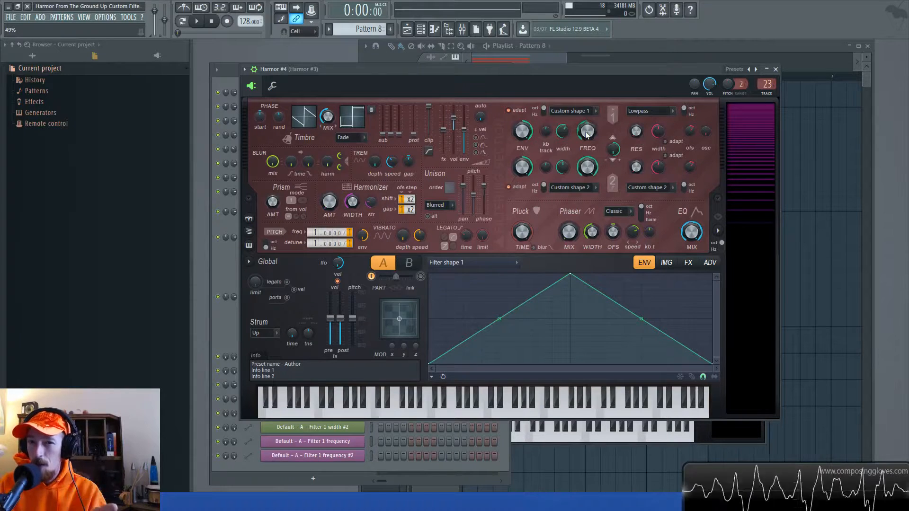
drag(566, 134, 566, 144)
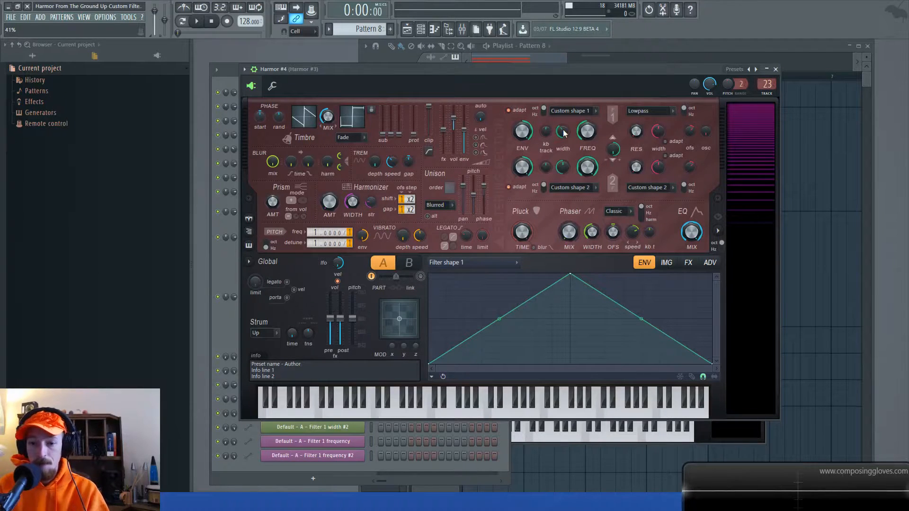
drag(564, 133, 563, 158)
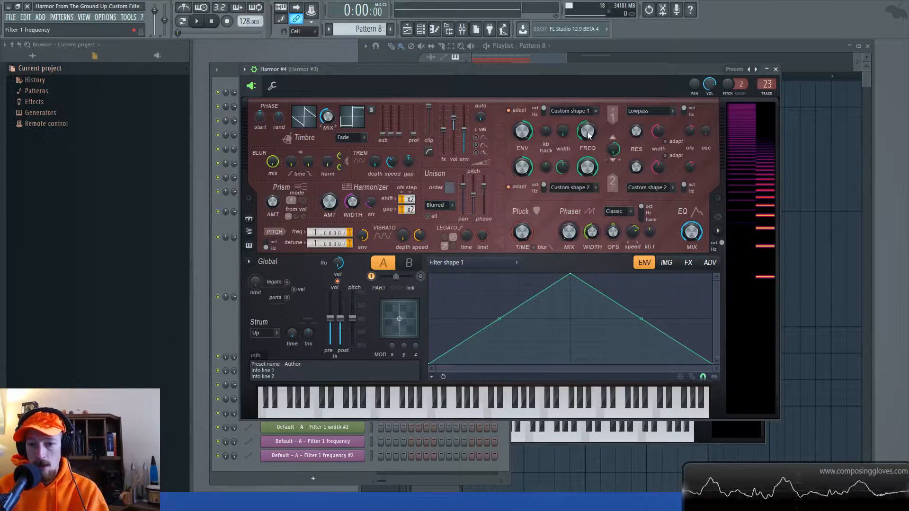
drag(590, 133, 590, 148)
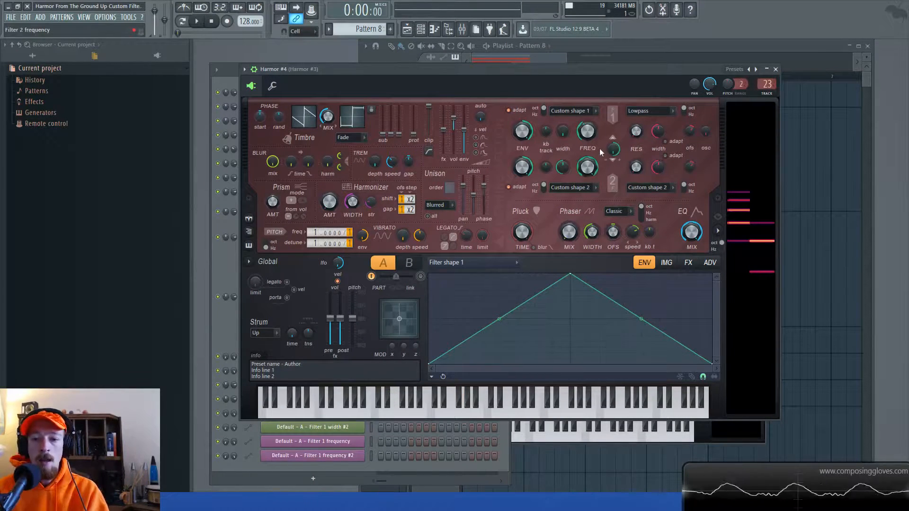
- Set the filter 1 width to 0%, and widen it again to compare the triangle's effect on the harmonics
mouse_move(562, 134)
mouse_down()
mouse_move(563, 92)
mouse_move(564, 134)
mouse_up()
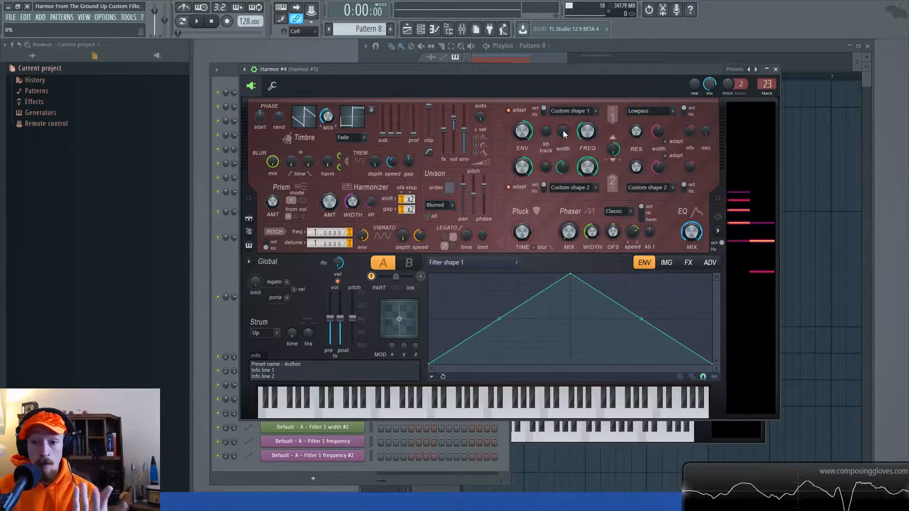
scroll(564, 134, up, 5)
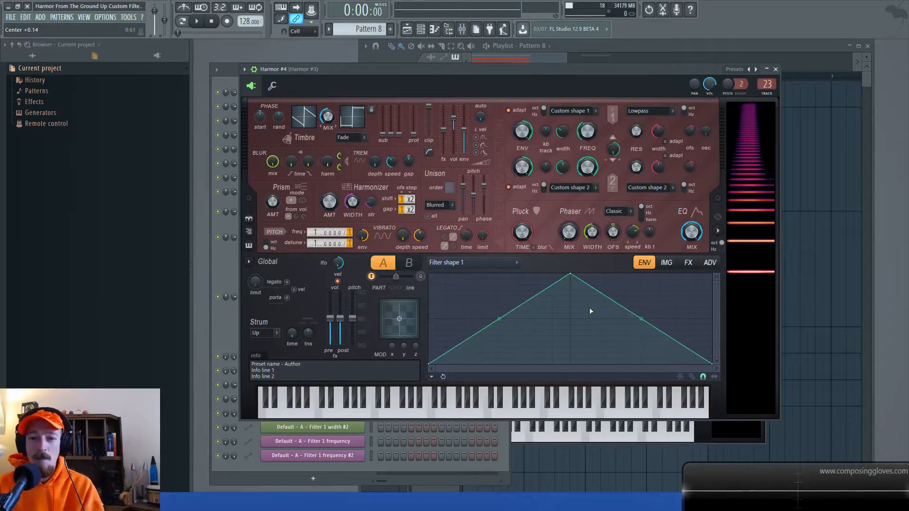
drag(563, 137, 564, 119)
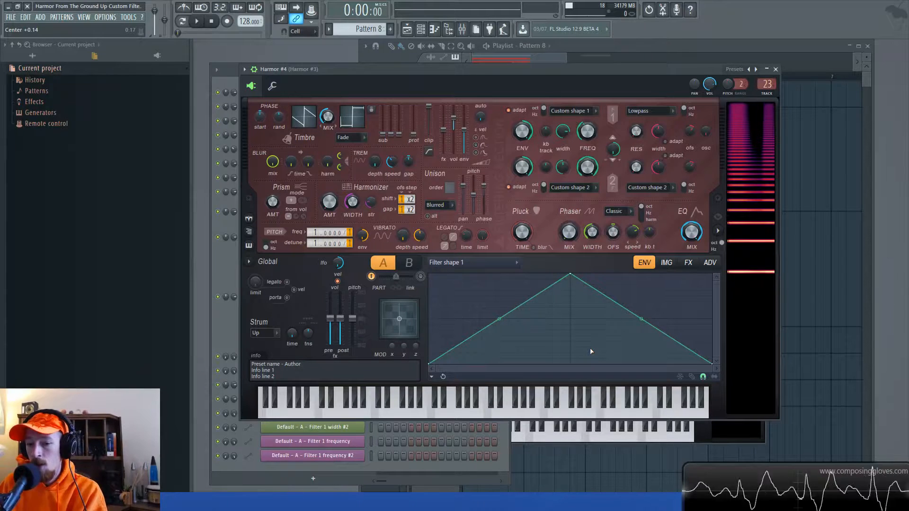
- Delete the Filter shape 1 curve's center point and raise the end point to the maximum for an ascending ramp
right_click(571, 274)
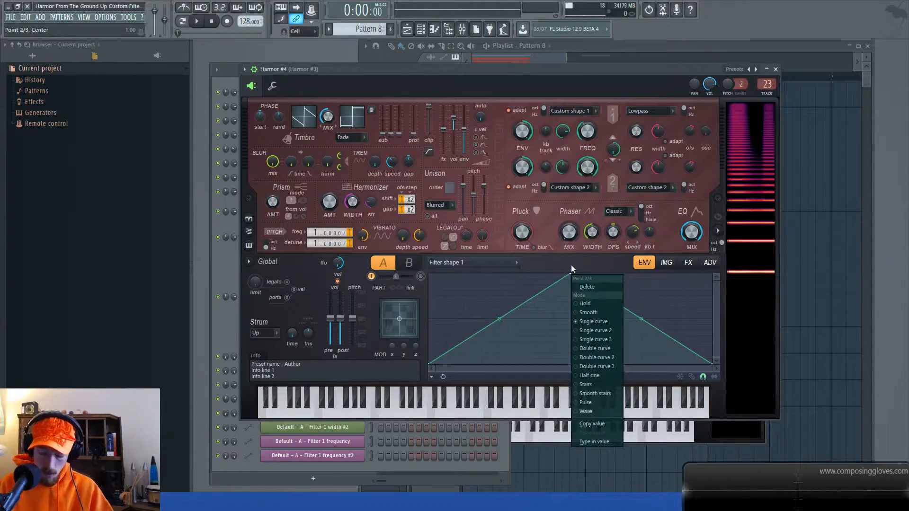
click(590, 287)
drag(715, 365, 712, 275)
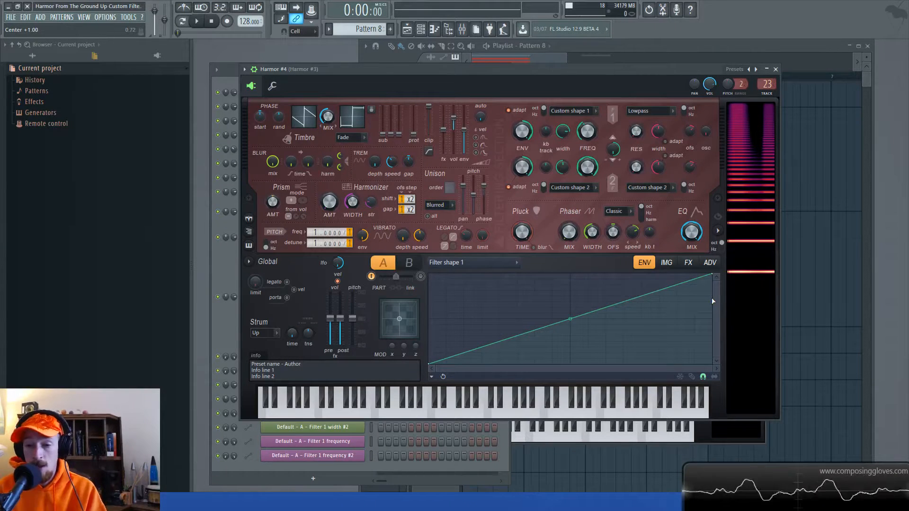
- Sweep the filter 1 frequency with the ascending ramp, and reduce the filter 1 width to 0%
drag(588, 127, 588, 110)
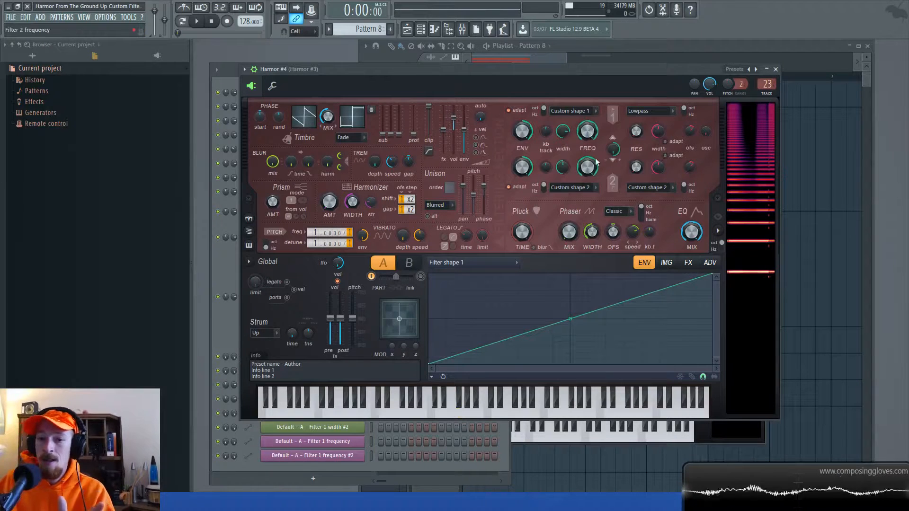
drag(593, 137, 593, 127)
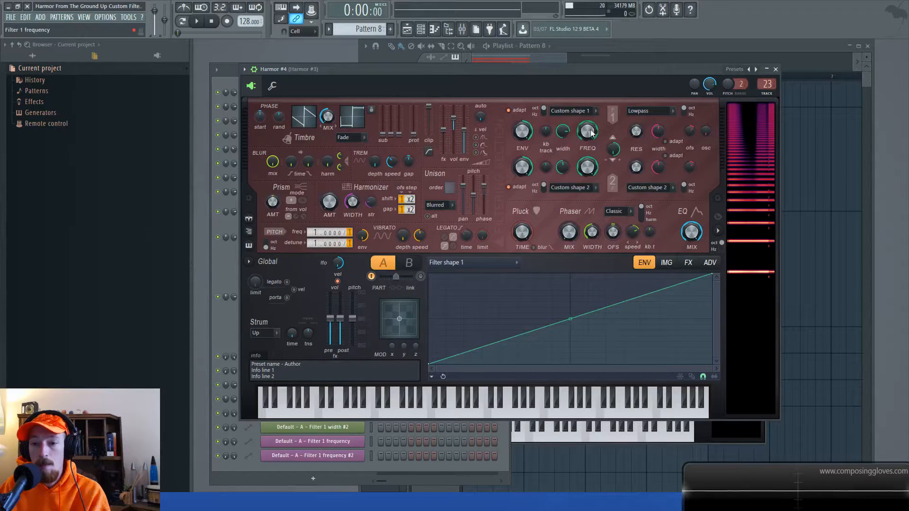
drag(587, 131, 588, 142)
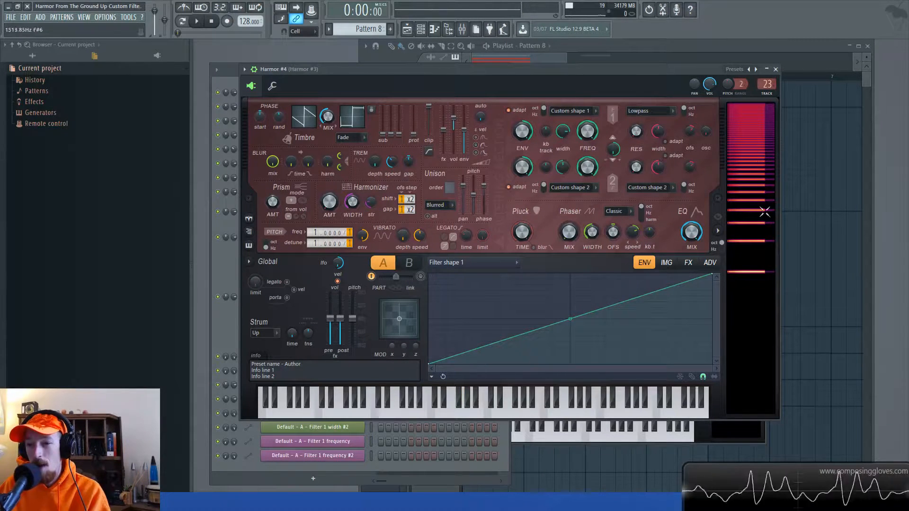
drag(563, 134, 563, 179)
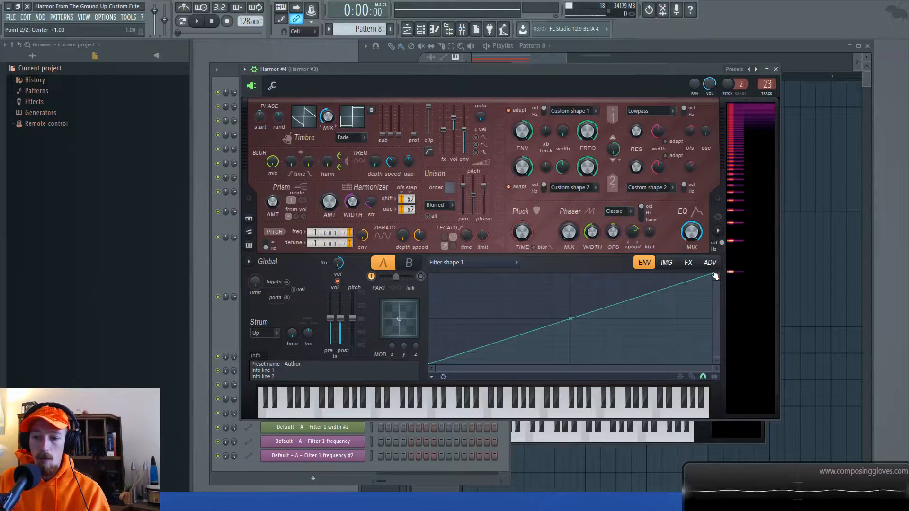
- Add a minimum-level point to the Filter shape 1 ramp, shift it toward the center, and raise it slightly
mouse_move(429, 365)
mouse_down()
mouse_move(422, 356)
mouse_move(432, 364)
mouse_up()
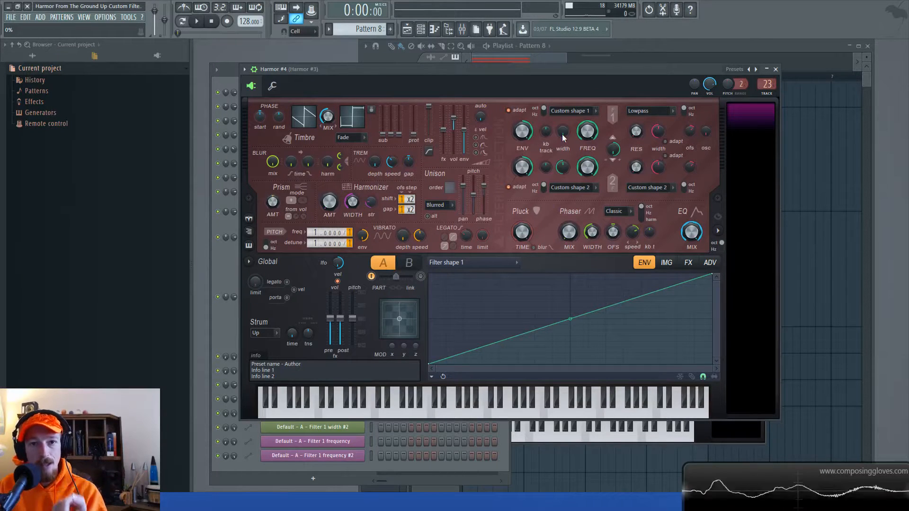
mouse_move(429, 364)
mouse_down()
mouse_move(431, 347)
mouse_move(433, 366)
mouse_up()
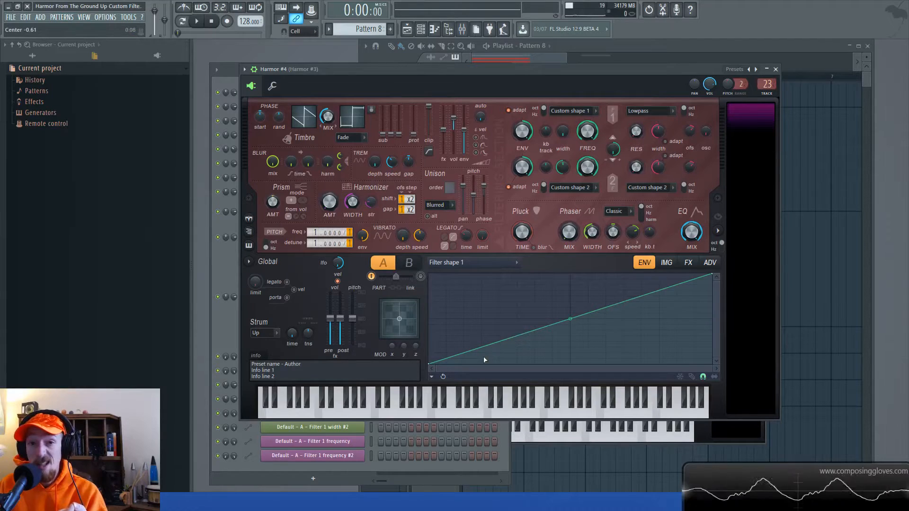
right_click(464, 363)
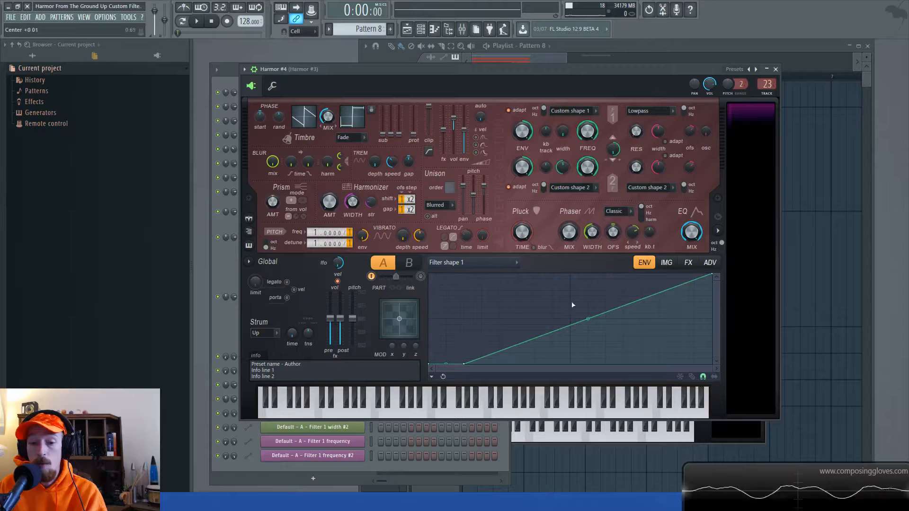
drag(463, 363, 534, 365)
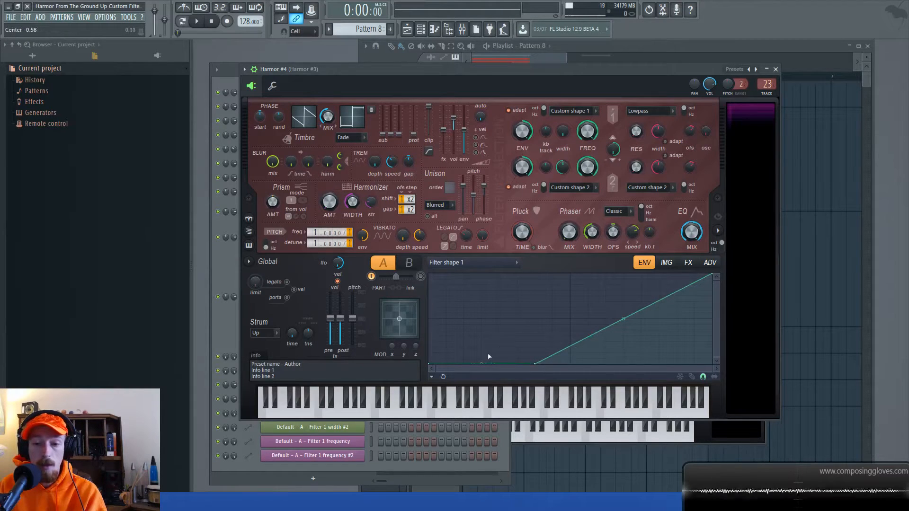
mouse_move(535, 365)
mouse_down()
mouse_move(497, 366)
mouse_move(518, 366)
mouse_up()
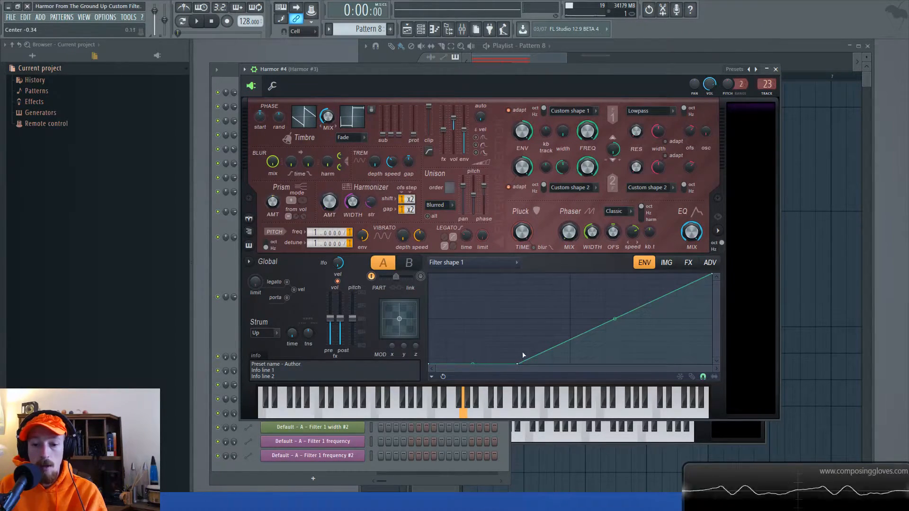
drag(520, 362, 535, 366)
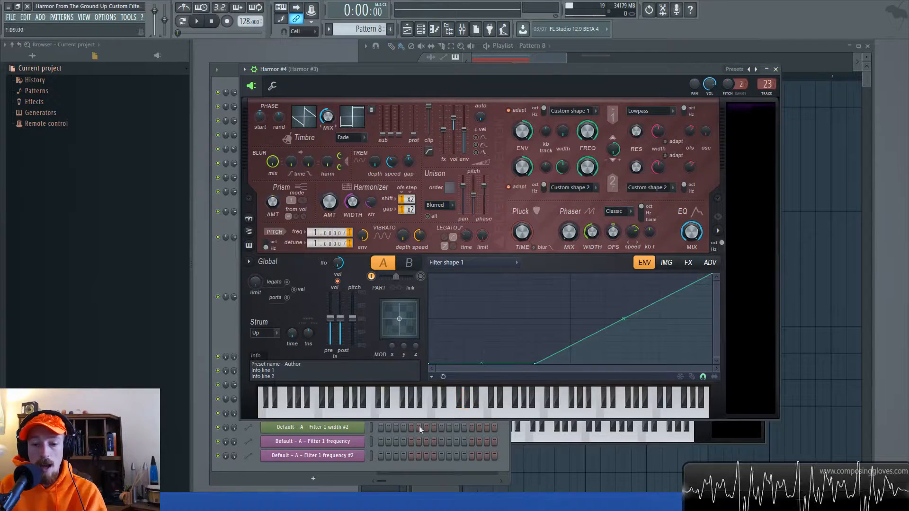
drag(537, 365, 533, 353)
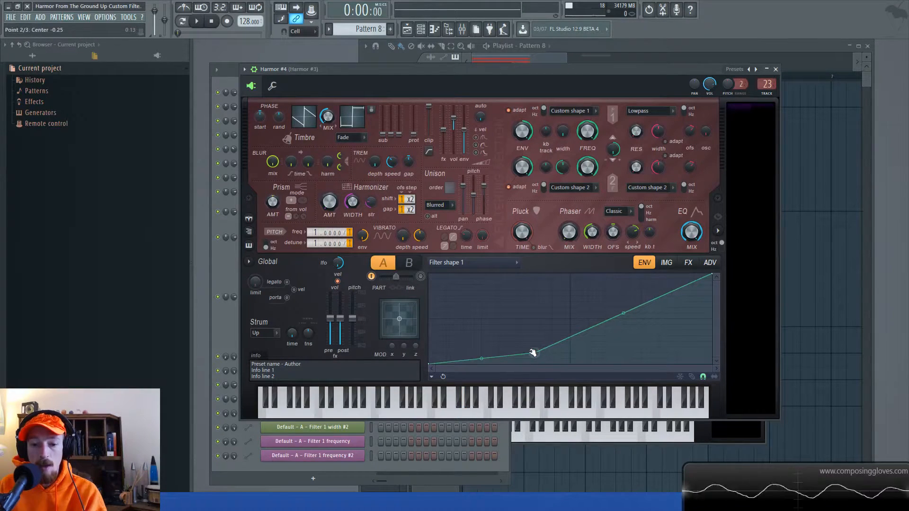
- Delete the added middle point from the Filter shape 1 curve
right_click(533, 354)
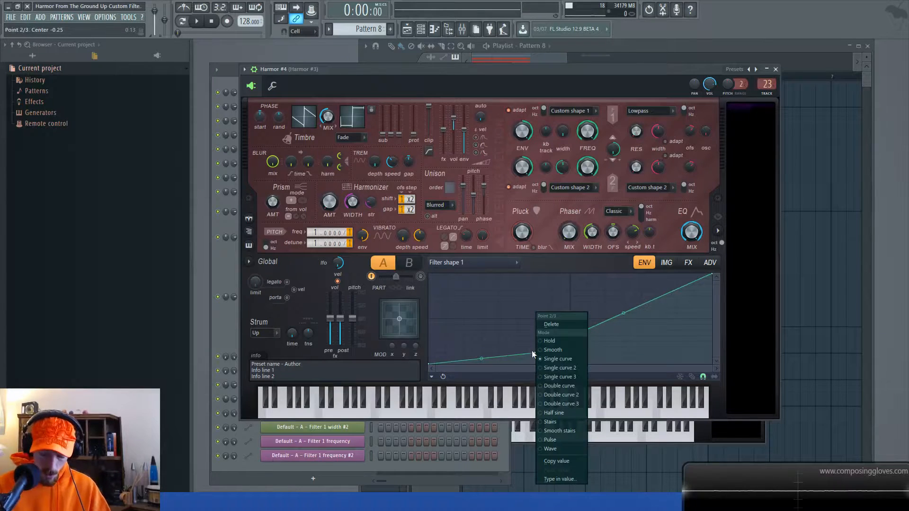
key(Up)
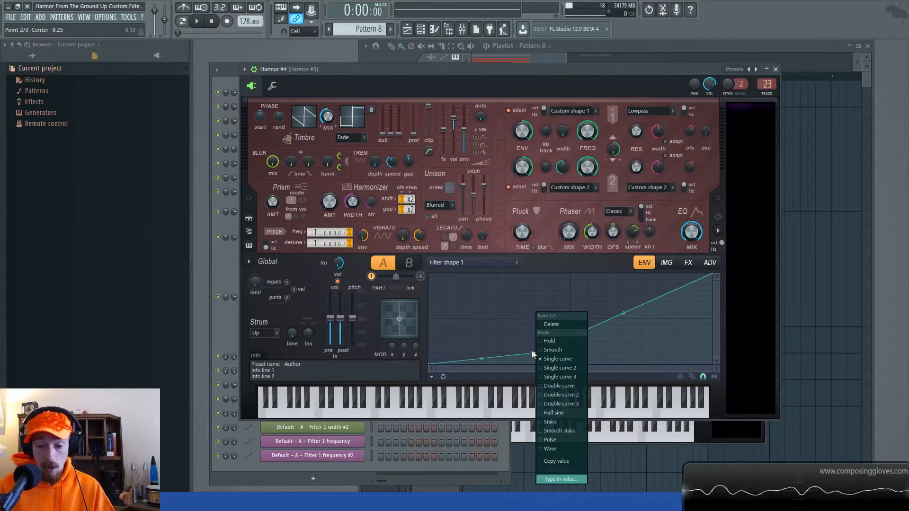
key(Down)
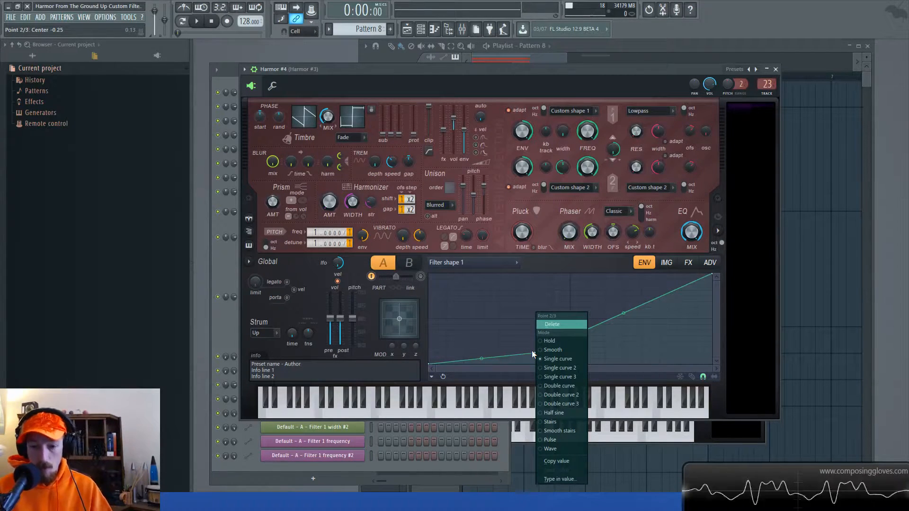
click(545, 325)
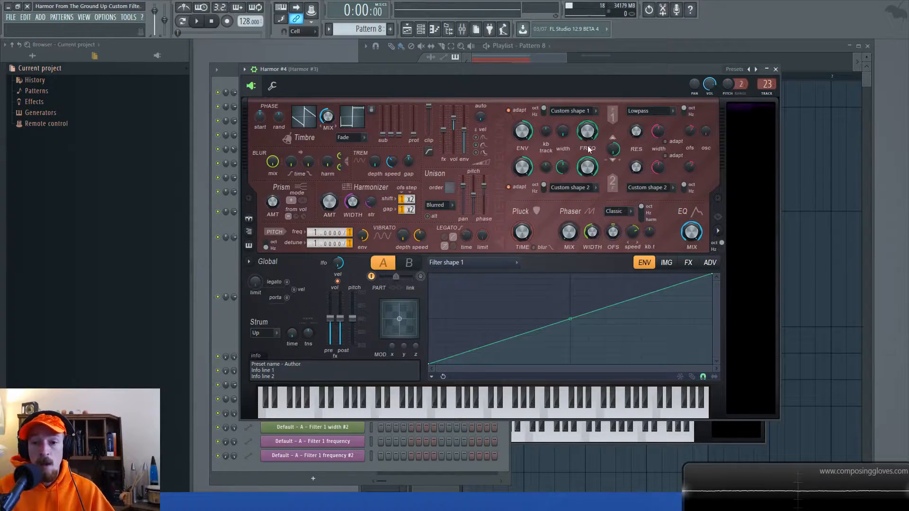
- Raise the filter 1 frequency, and reshape Filter shape 1 into a triangle with a maximum center point and minimum end point
drag(588, 136, 587, 90)
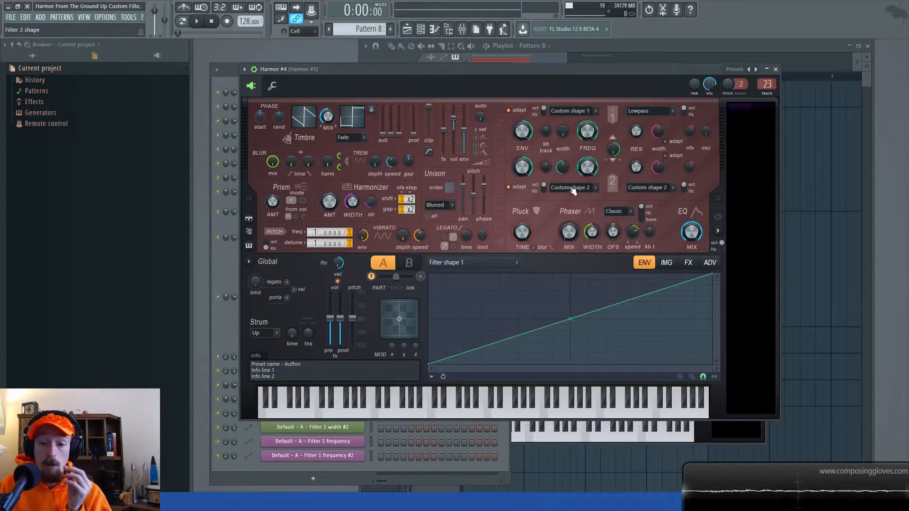
drag(570, 319, 575, 271)
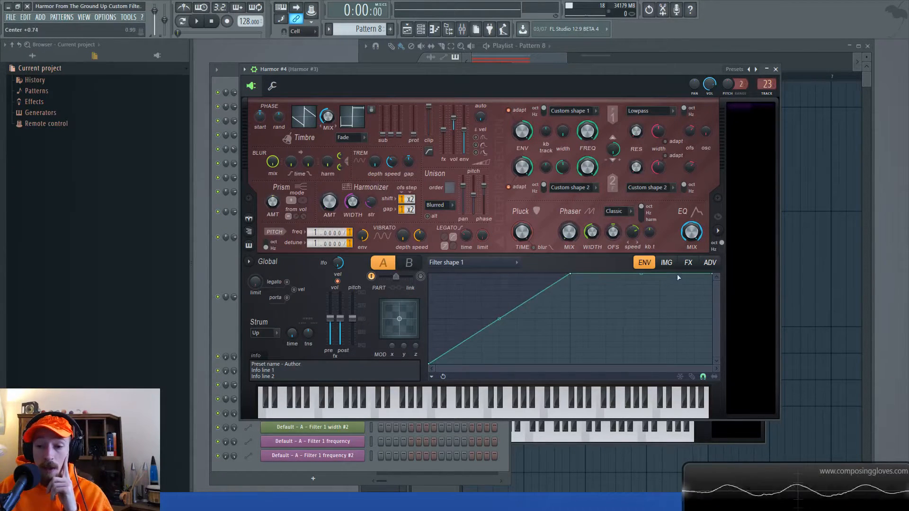
drag(711, 273, 711, 365)
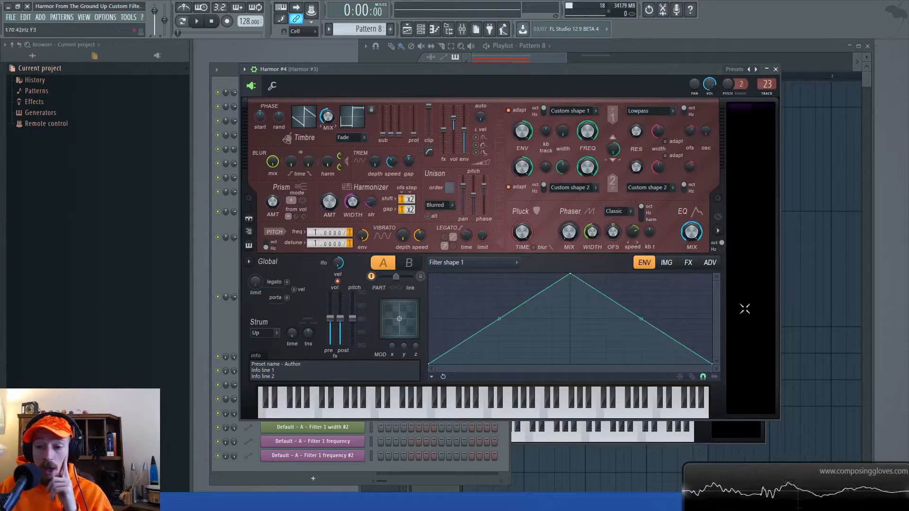
- Add four points alternating between maximum and minimum on both sides of the center to give Filter shape 1 three triangular peaks
right_click(463, 280)
right_click(515, 355)
right_click(649, 318)
right_click(677, 315)
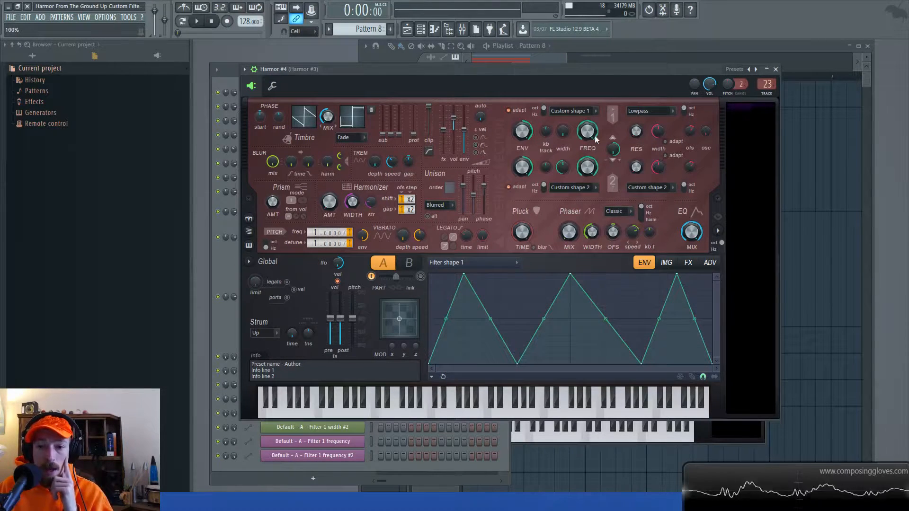
- Sweep the filter 1 frequency with the three-peak shape, setting the pitch frequency ratio's divisor to 2 for denser harmonics
drag(596, 138, 596, 163)
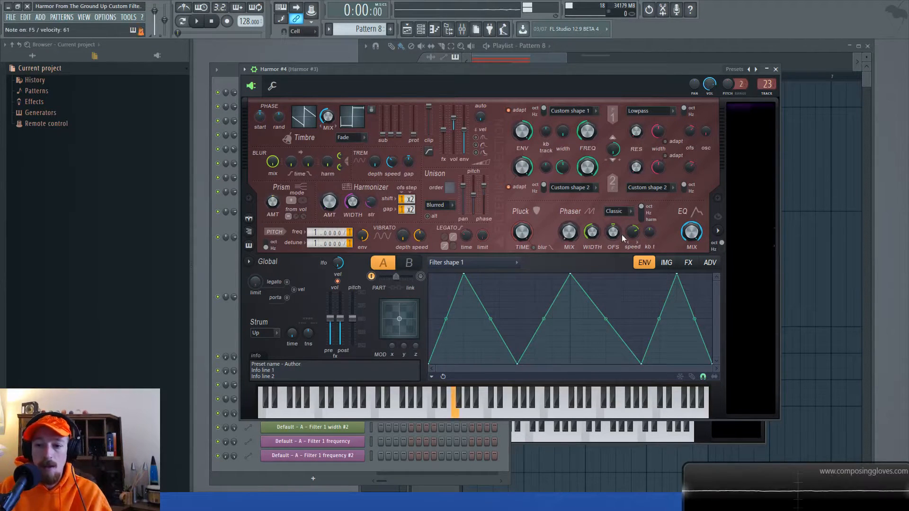
drag(587, 132, 588, 149)
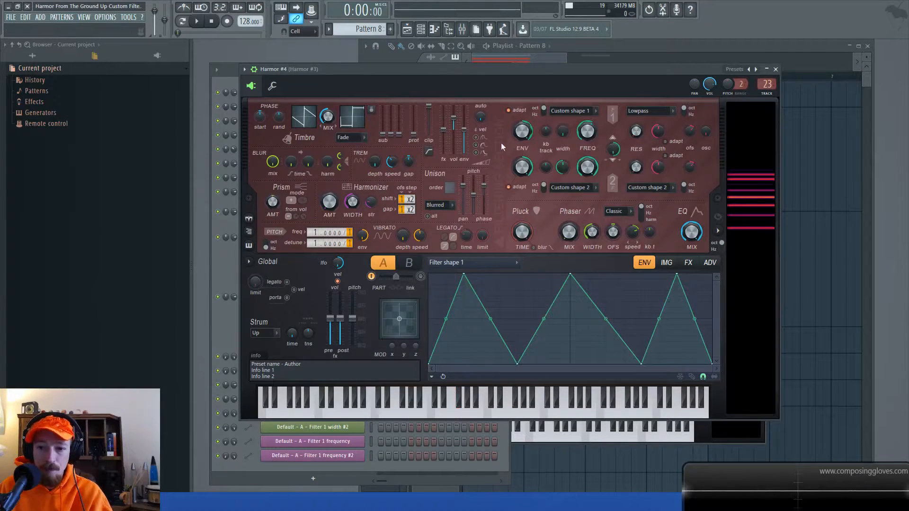
drag(349, 233, 349, 239)
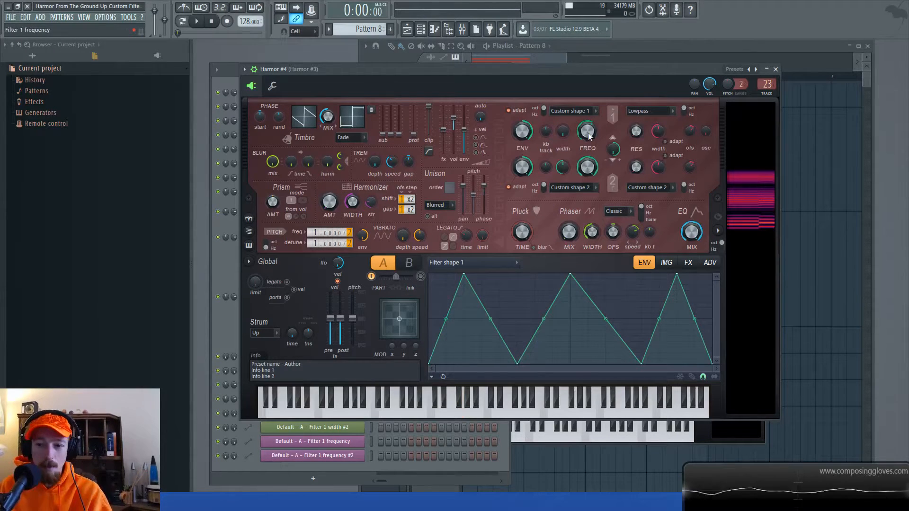
drag(588, 136, 589, 166)
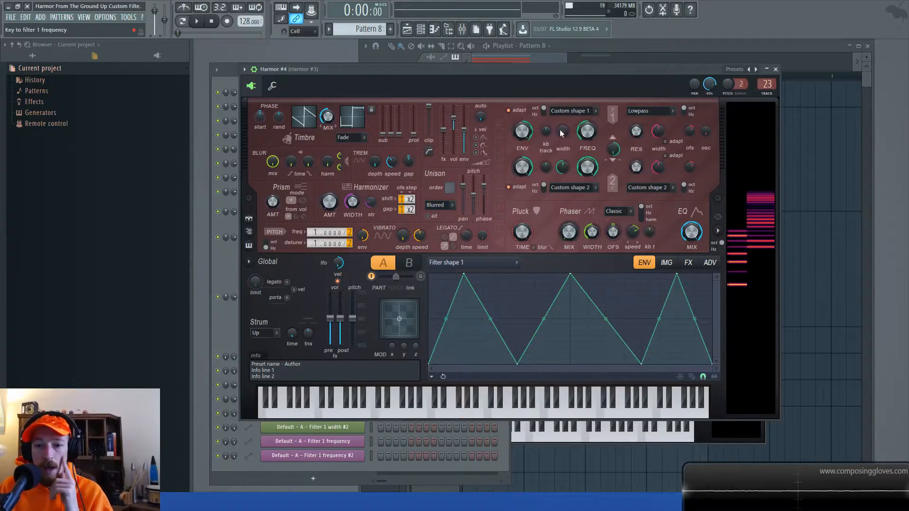
- Play the three-peak filter shape while sweeping the filter 1 width up and down
drag(565, 132, 561, 121)
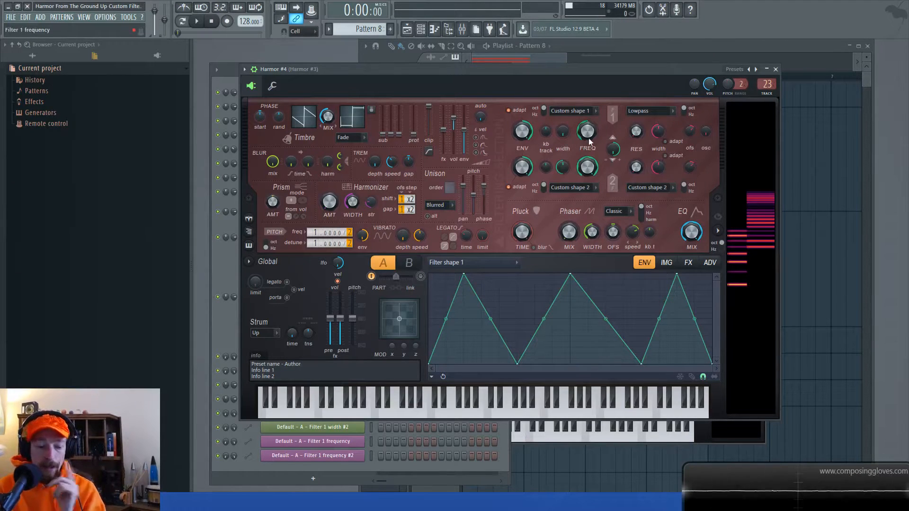
key(space)
key(space)
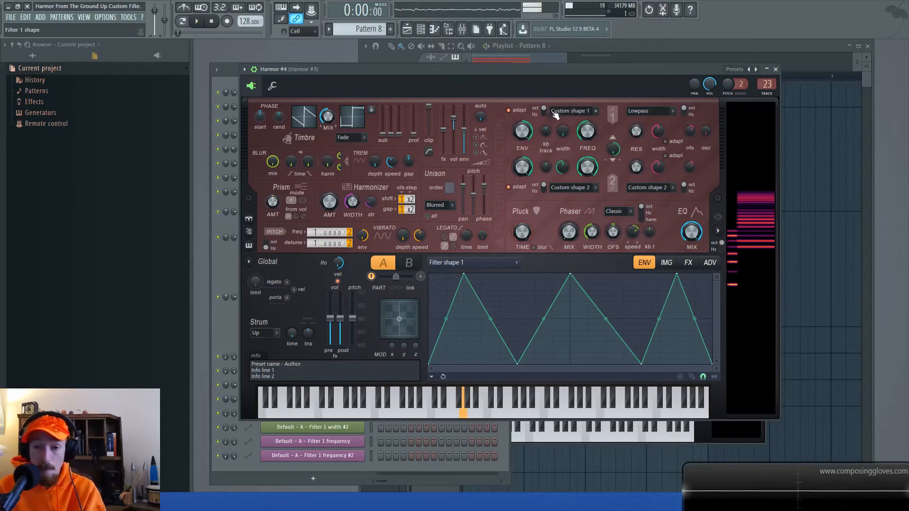
drag(562, 131, 562, 101)
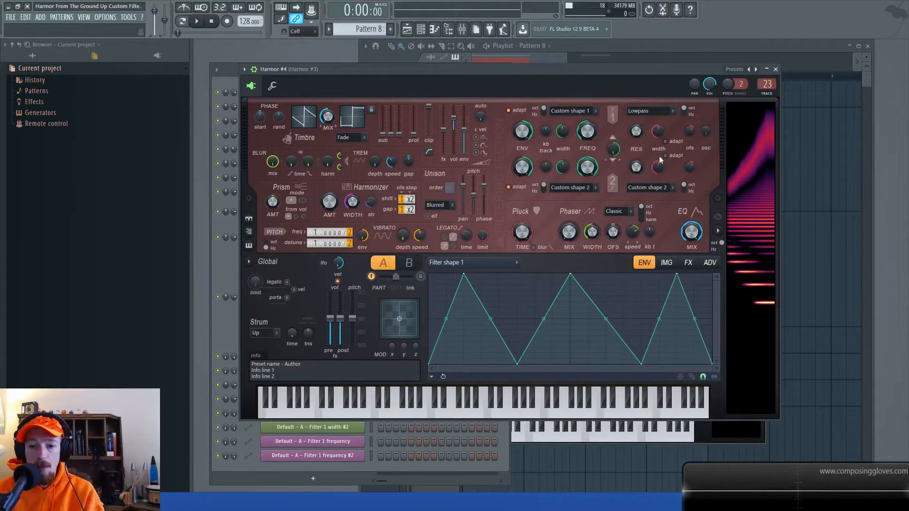
drag(562, 131, 563, 154)
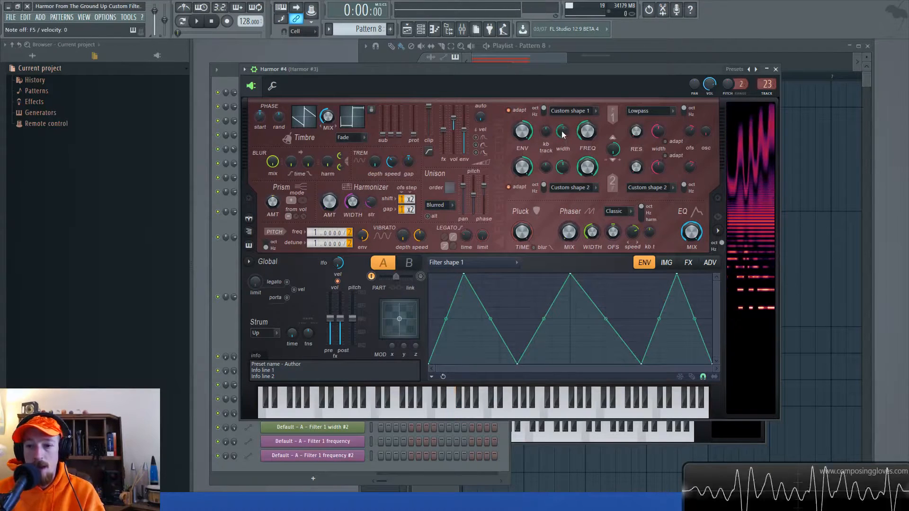
drag(562, 131, 562, 129)
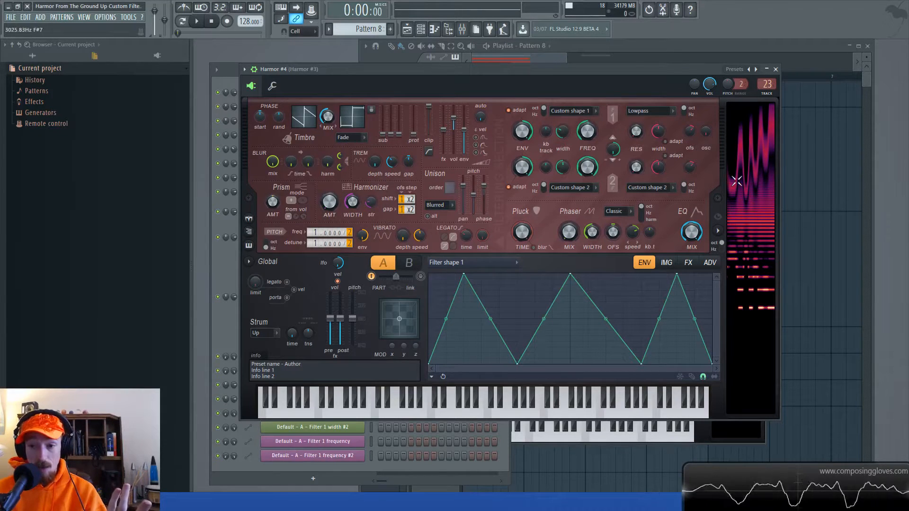
- Delete the two outer peaks from Filter shape 1, and reset the filter 1 width to its default
right_click(464, 275)
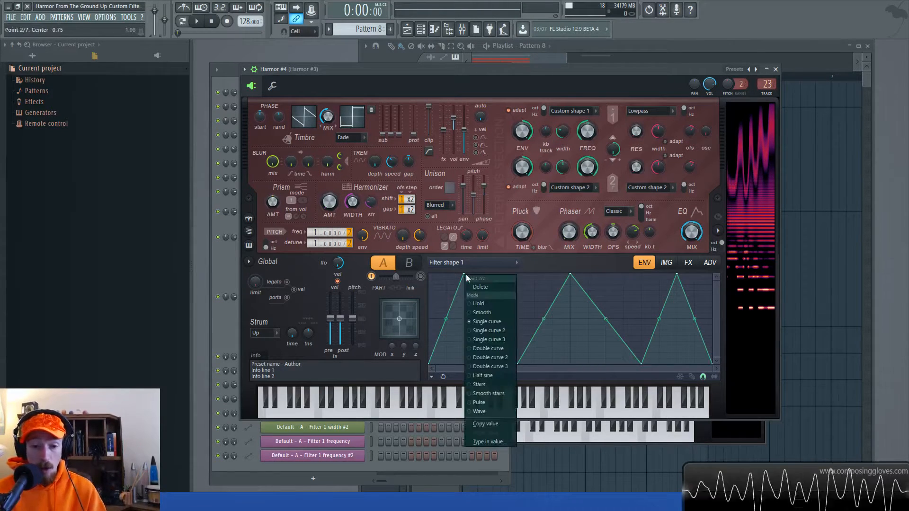
click(480, 287)
right_click(676, 275)
click(692, 287)
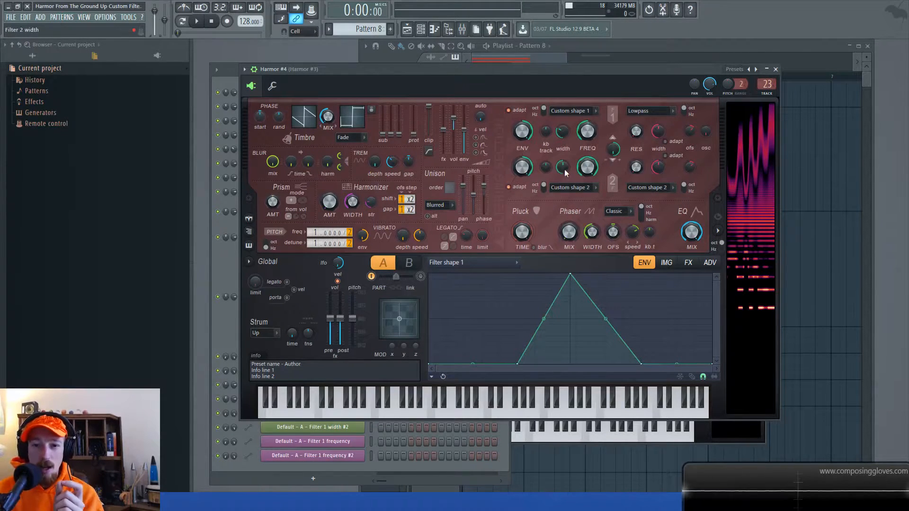
alt+click(563, 131)
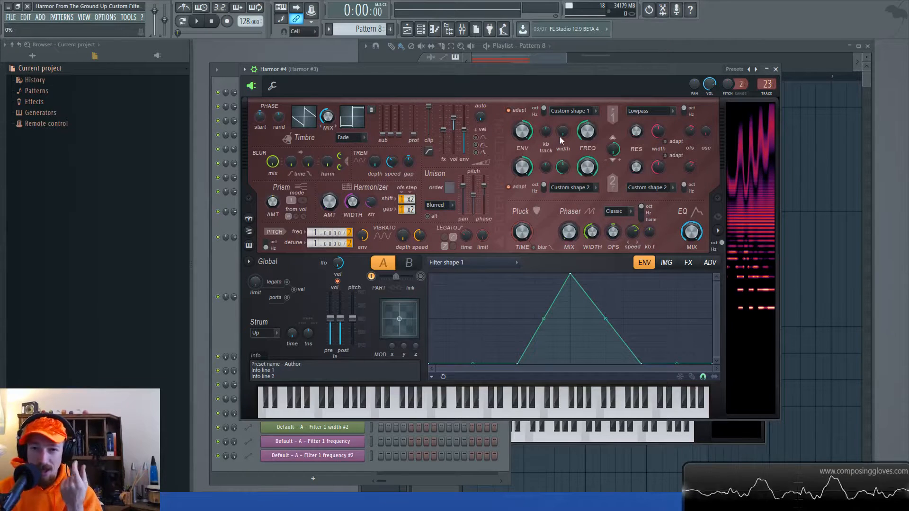
- Narrow the center peak of Filter shape 1 into a thin spike by bending both slopes inward and moving its base points closer
drag(606, 319, 605, 358)
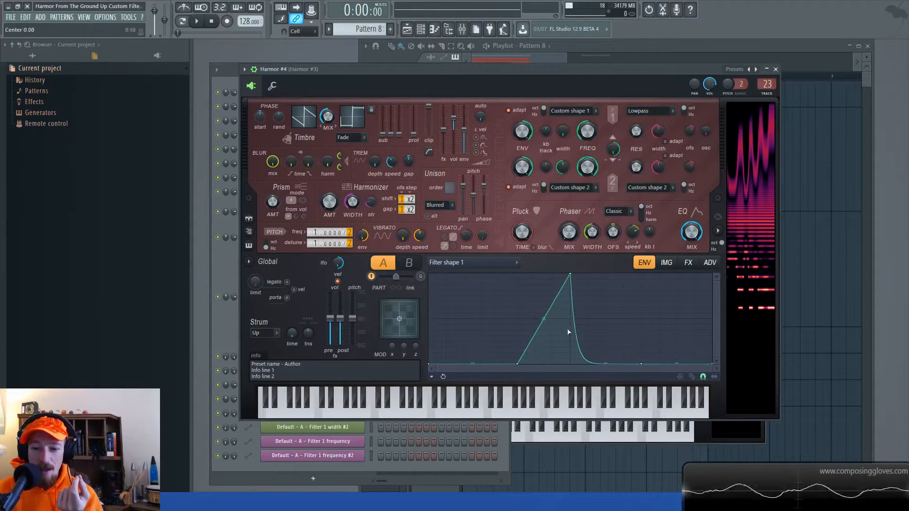
drag(542, 320, 543, 359)
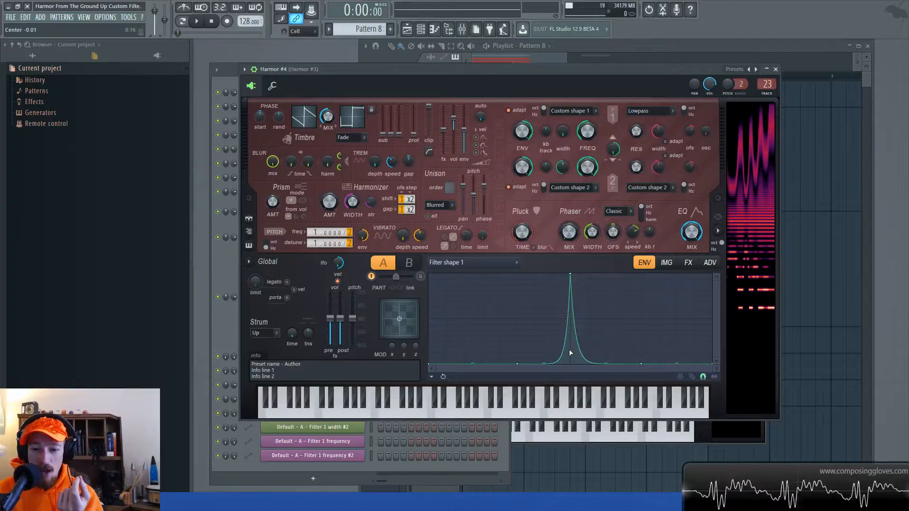
drag(641, 364, 588, 365)
drag(521, 364, 553, 365)
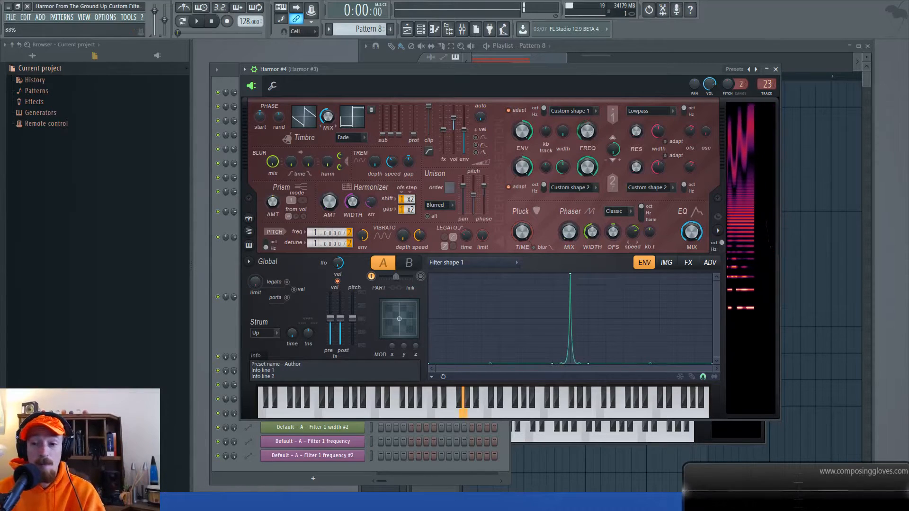
- Try the filter 1 frequency with the narrow spike, then enable the reverb and lengthen its decay
mouse_move(589, 134)
mouse_down()
mouse_move(590, 126)
mouse_move(589, 134)
mouse_up()
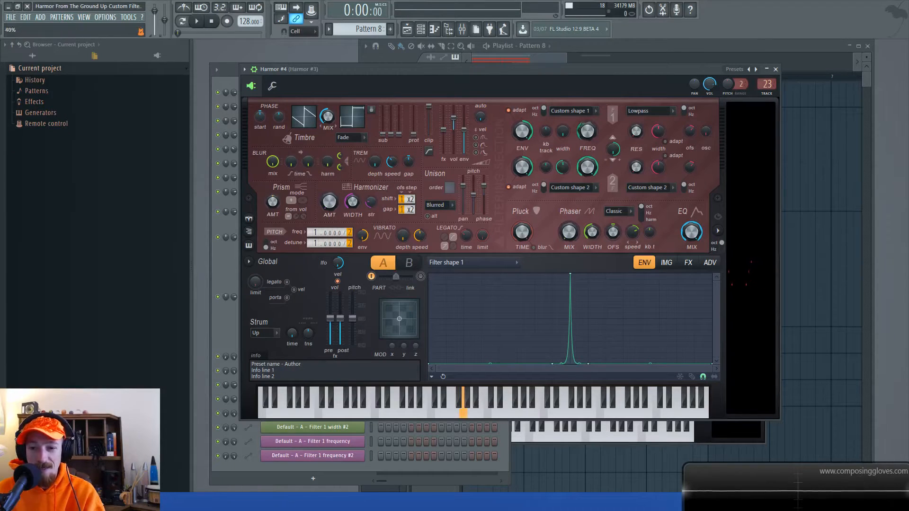
click(688, 262)
click(542, 367)
drag(598, 352, 598, 349)
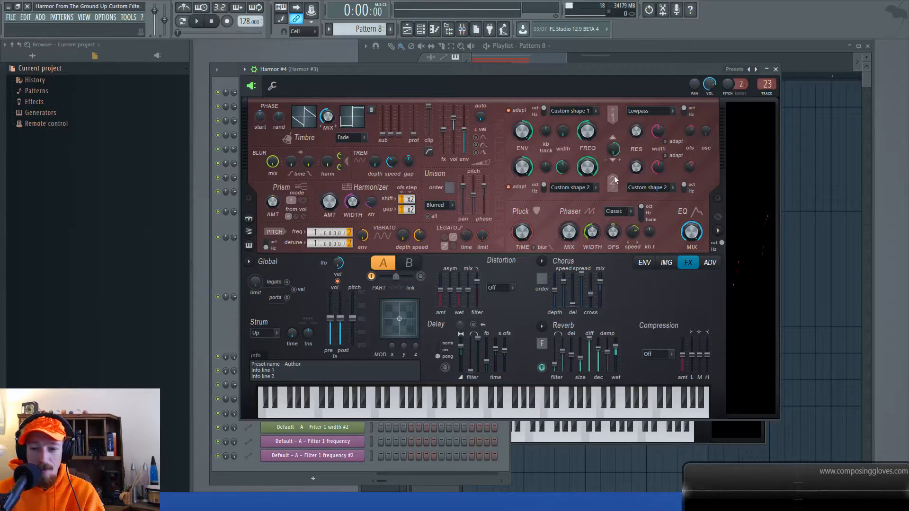
- Sweep the filter 1 frequency with the narrow spike and reverb on, keeping Custom shape 1 as the filter type
drag(588, 141, 589, 173)
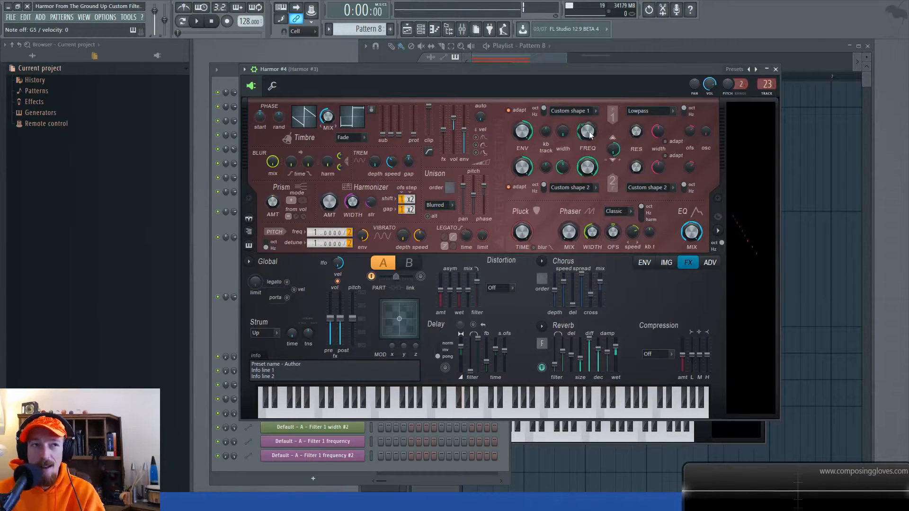
mouse_move(589, 131)
mouse_down()
mouse_move(589, 118)
mouse_move(589, 147)
mouse_move(589, 127)
mouse_up()
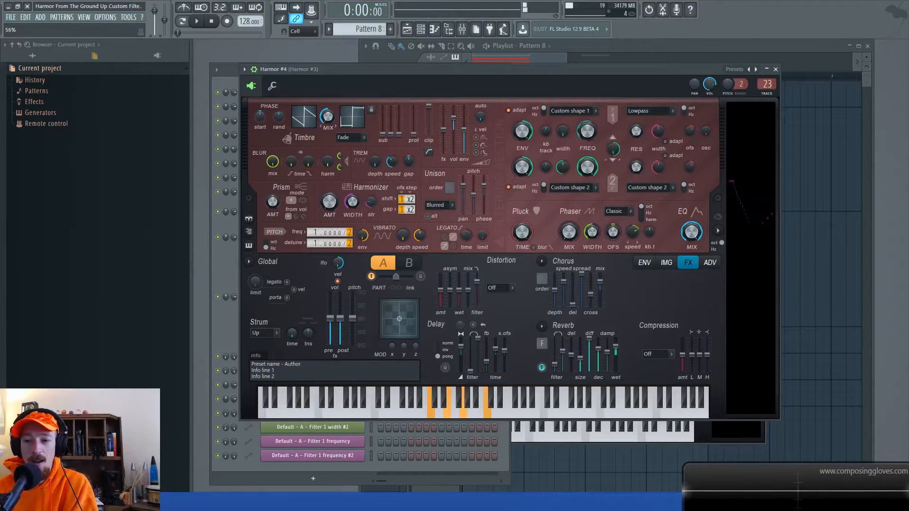
drag(589, 124, 589, 138)
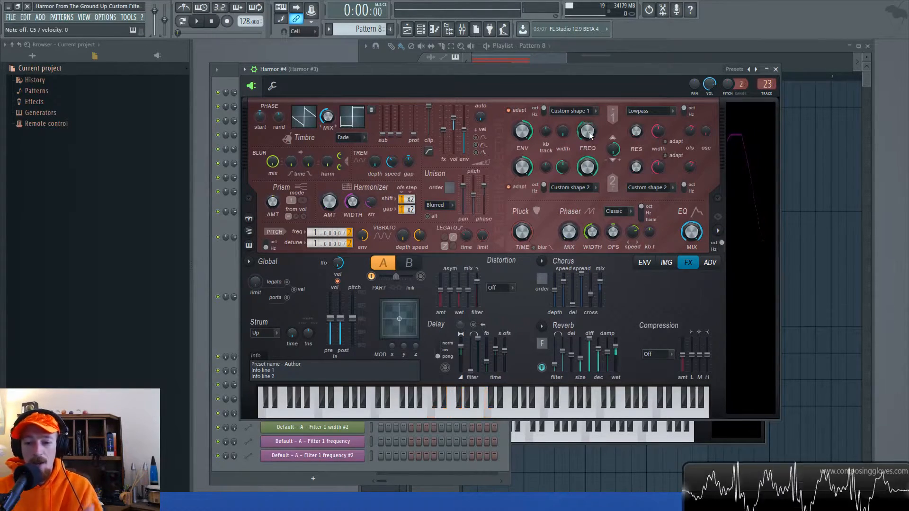
click(586, 113)
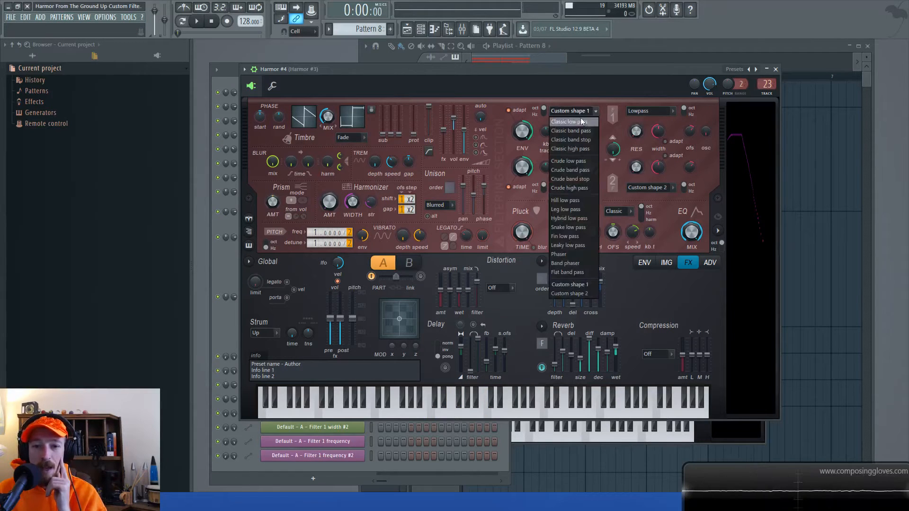
click(577, 285)
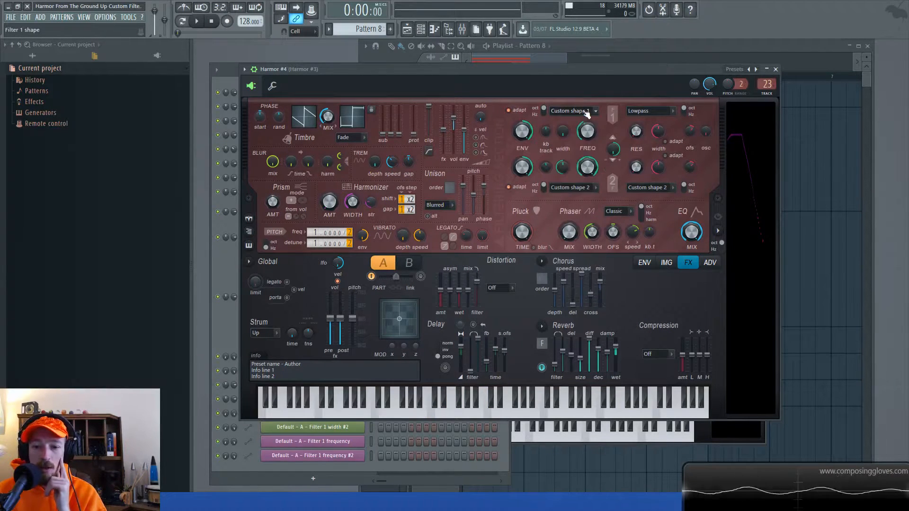
- Delete the spike's two base points from Filter shape 1, and move its peak close to the start of the curve
click(644, 262)
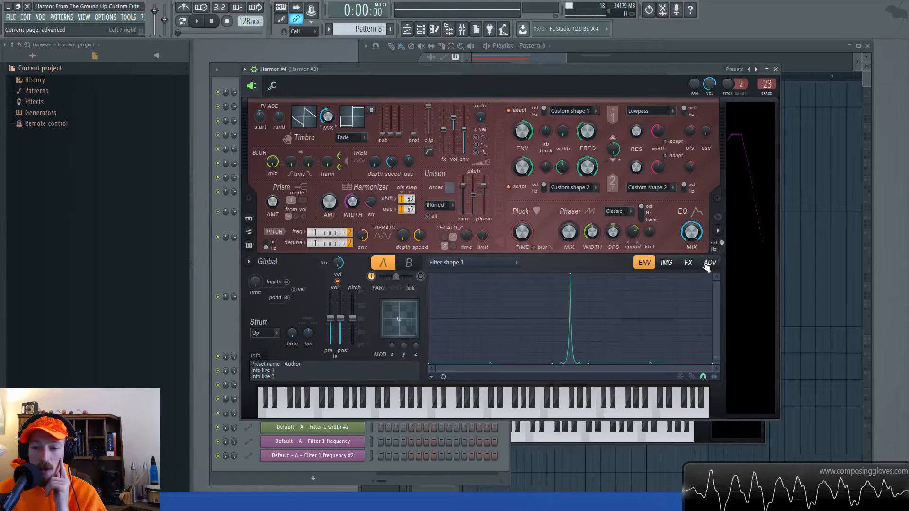
right_click(588, 364)
click(602, 325)
drag(557, 365, 560, 361)
drag(571, 274, 465, 273)
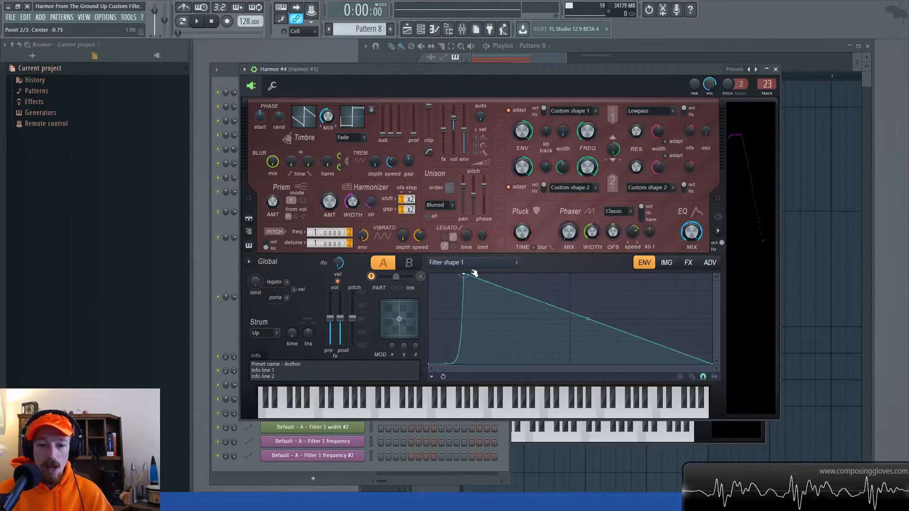
- Add four points alternating between minimum and maximum after the first peak to give Filter shape 1 three peaks
right_click(516, 363)
drag(518, 365, 535, 365)
right_click(571, 285)
right_click(624, 363)
right_click(678, 281)
- Soften the slopes between the peaks of Filter shape 1, and raise the curve's start and end points
drag(596, 274, 554, 327)
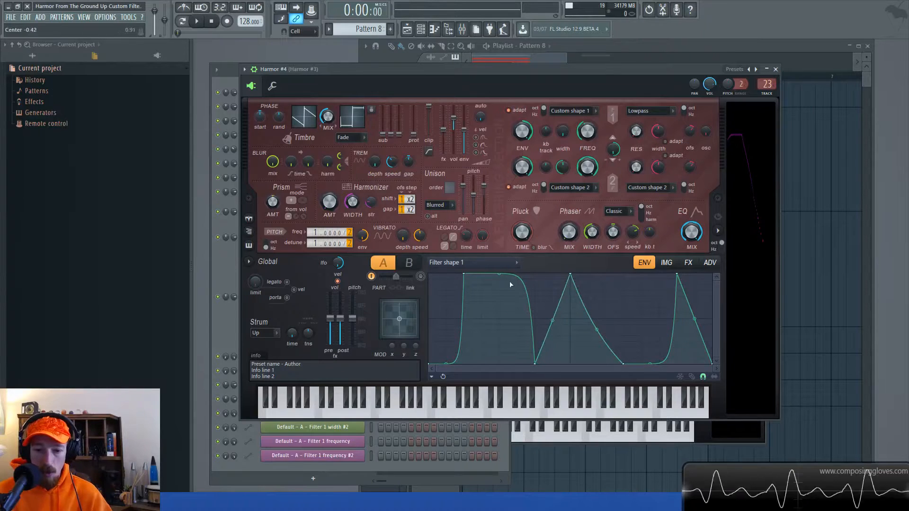
drag(500, 274, 500, 309)
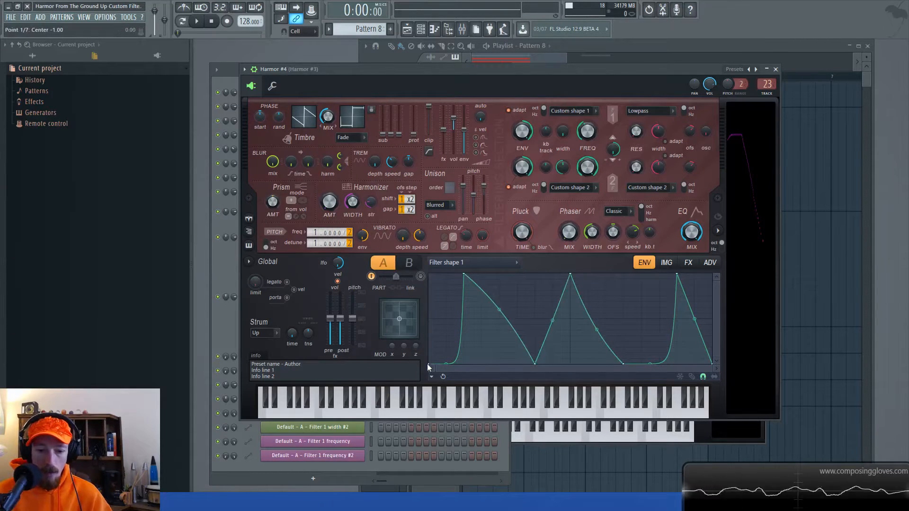
drag(445, 363, 430, 336)
drag(712, 363, 712, 330)
drag(649, 363, 649, 361)
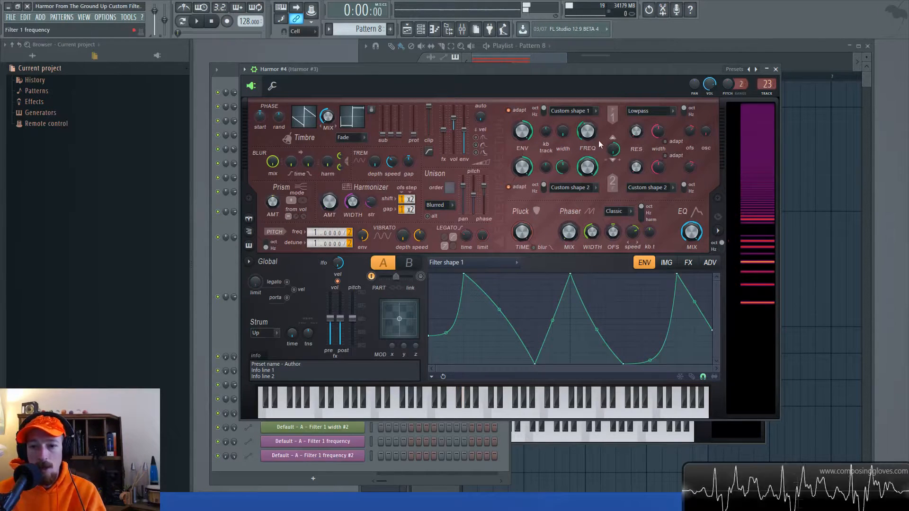
- Set the distortion type to Log, adjust its amount and wet level, and sweep the filter 1 frequency
click(688, 262)
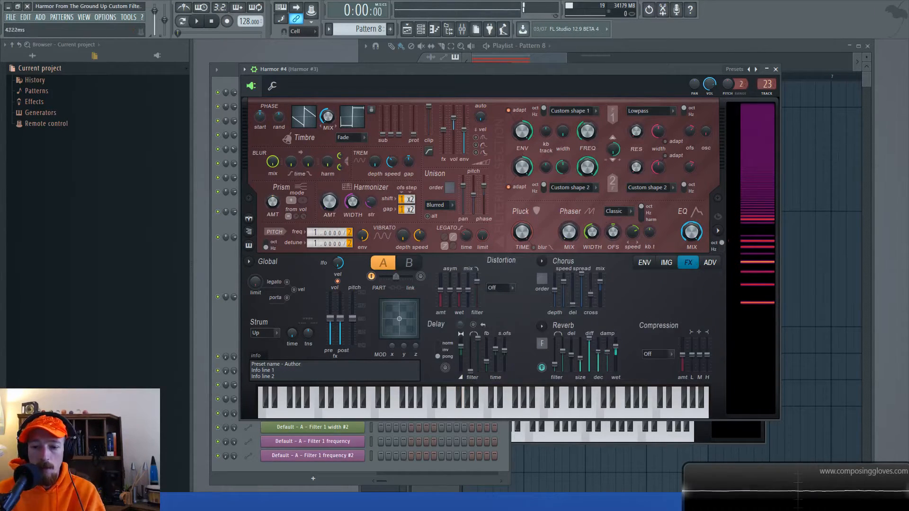
click(644, 262)
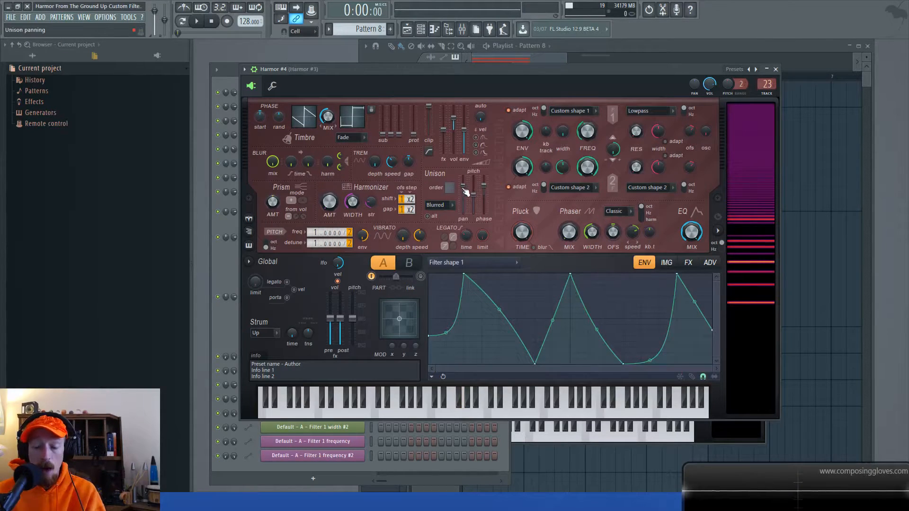
click(691, 263)
click(500, 287)
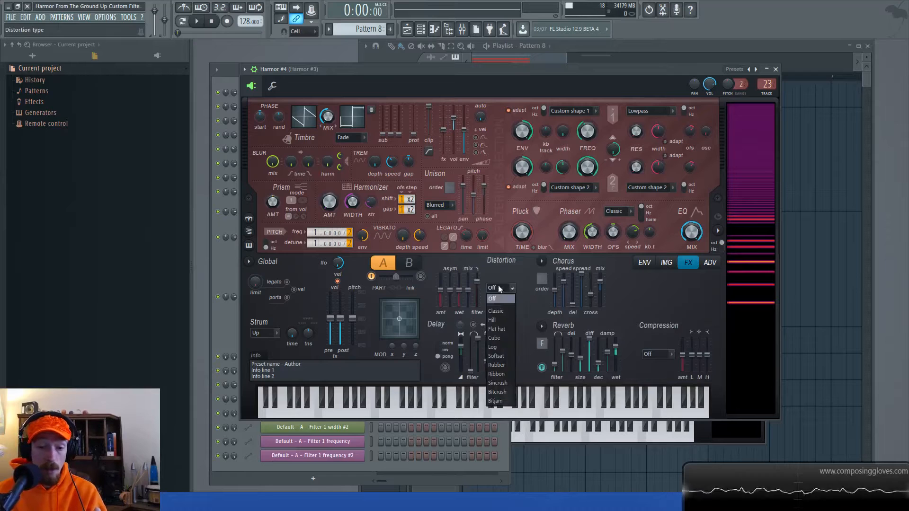
click(506, 348)
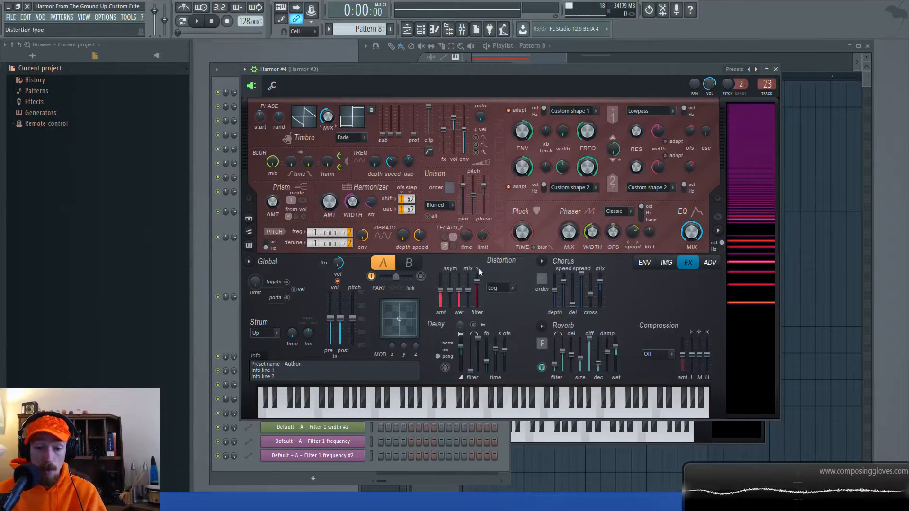
drag(459, 295, 441, 290)
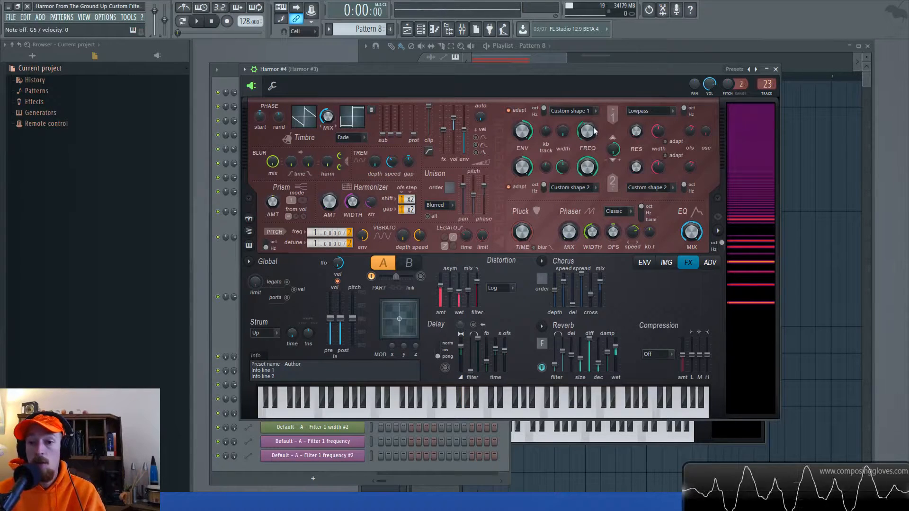
drag(593, 127, 592, 142)
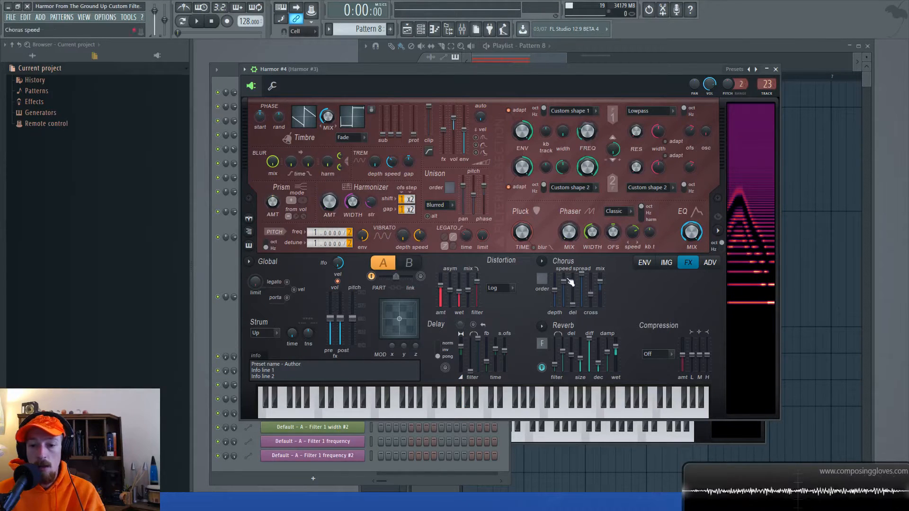
- Raise the two minimum points between the peaks of Filter shape 1 slightly above zero
click(684, 266)
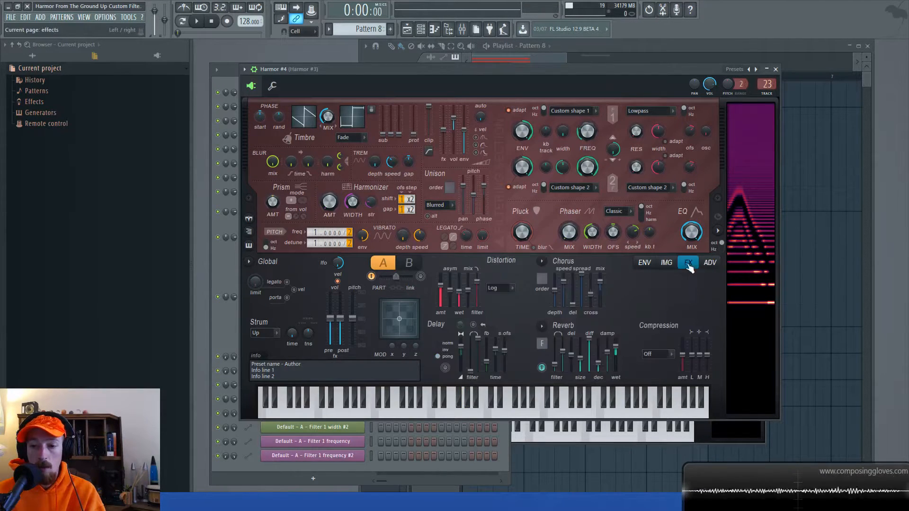
click(642, 265)
drag(536, 363, 537, 341)
mouse_move(625, 365)
mouse_down()
mouse_move(624, 340)
mouse_move(625, 351)
mouse_up()
mouse_move(542, 342)
mouse_down()
mouse_move(534, 345)
mouse_move(552, 343)
mouse_up()
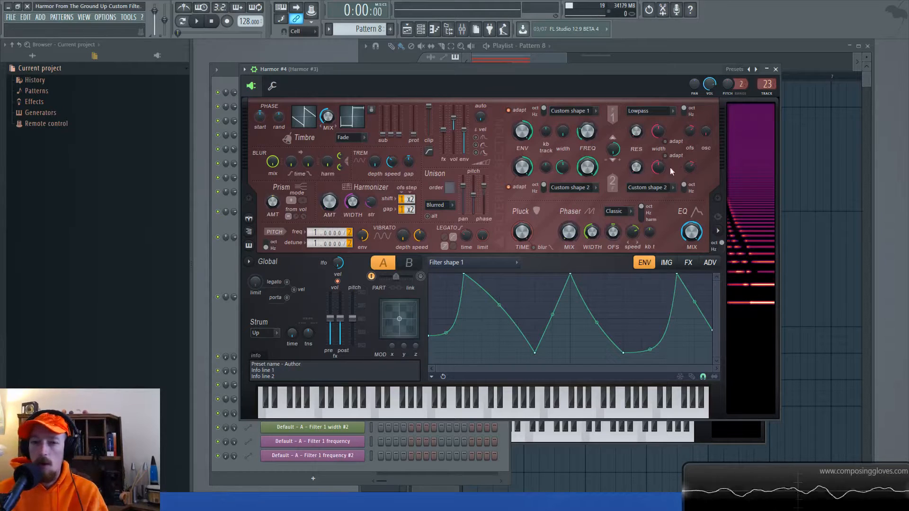
- Sweep the filter 1 frequency and width with the raised-valley shape, and increase the filter 1 resonance
drag(588, 132, 562, 109)
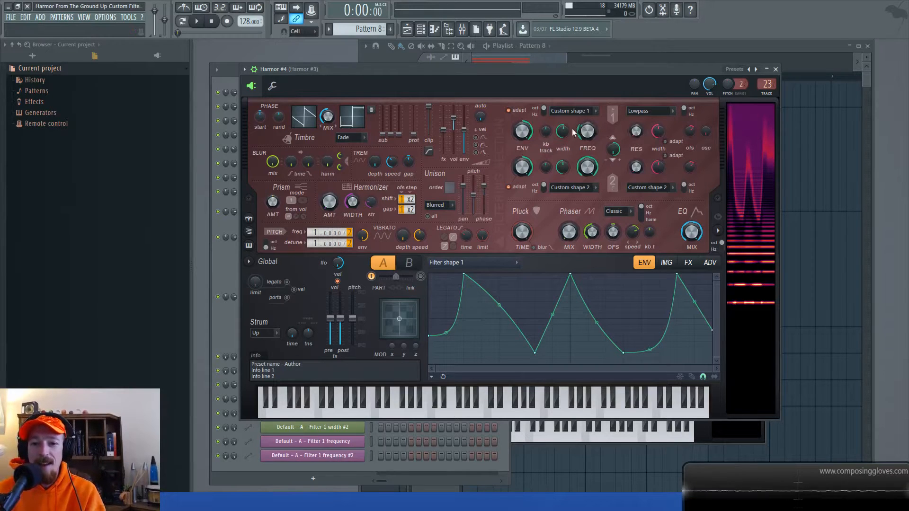
drag(588, 132, 587, 138)
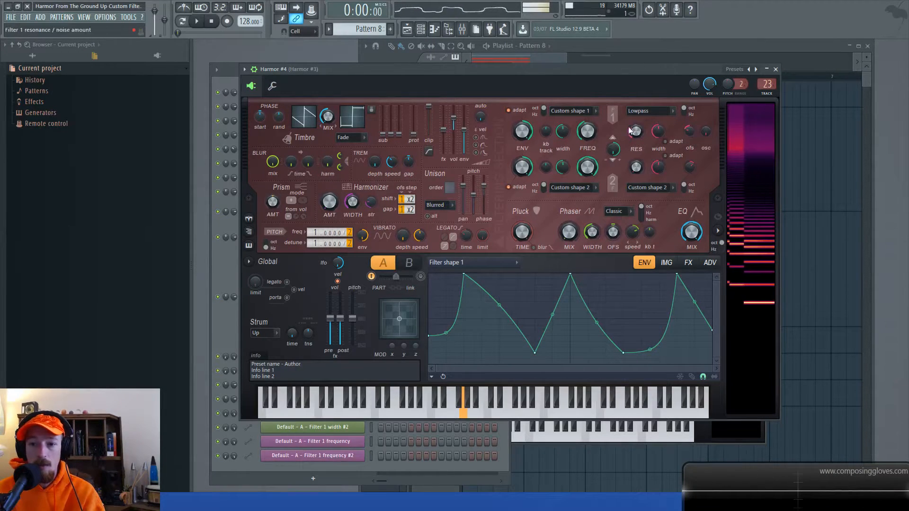
drag(589, 132, 562, 131)
mouse_move(635, 132)
mouse_down()
mouse_move(636, 111)
mouse_move(636, 128)
mouse_up()
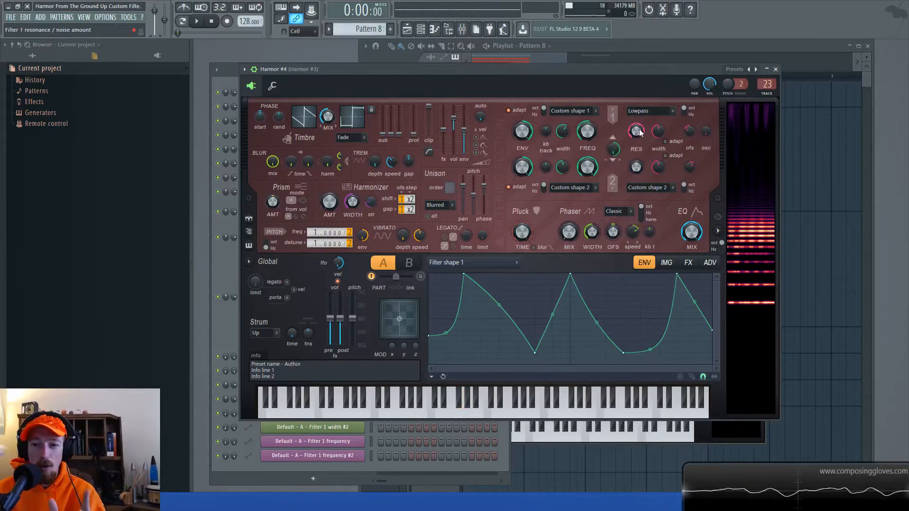
drag(563, 131, 584, 166)
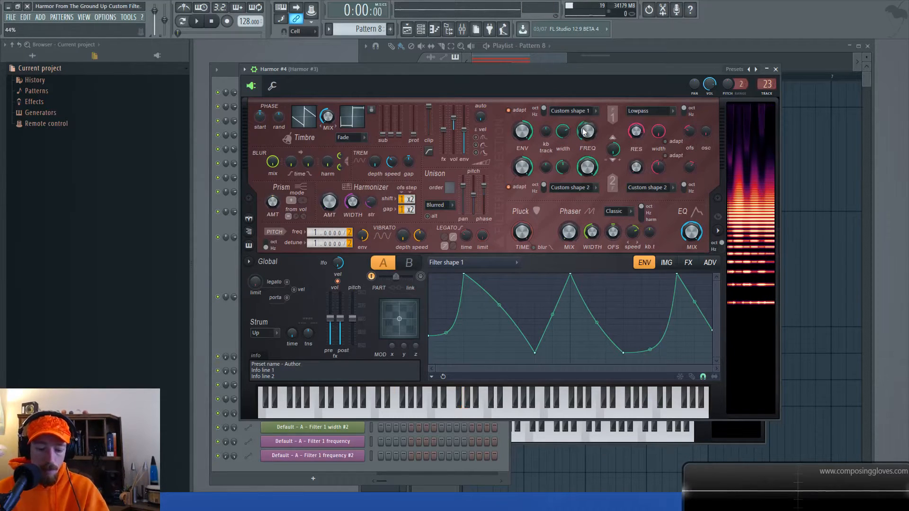
- Lengthen the blur time in Harmor #4 and sweep the filter 1 frequency and width while playing notes
drag(563, 131, 587, 159)
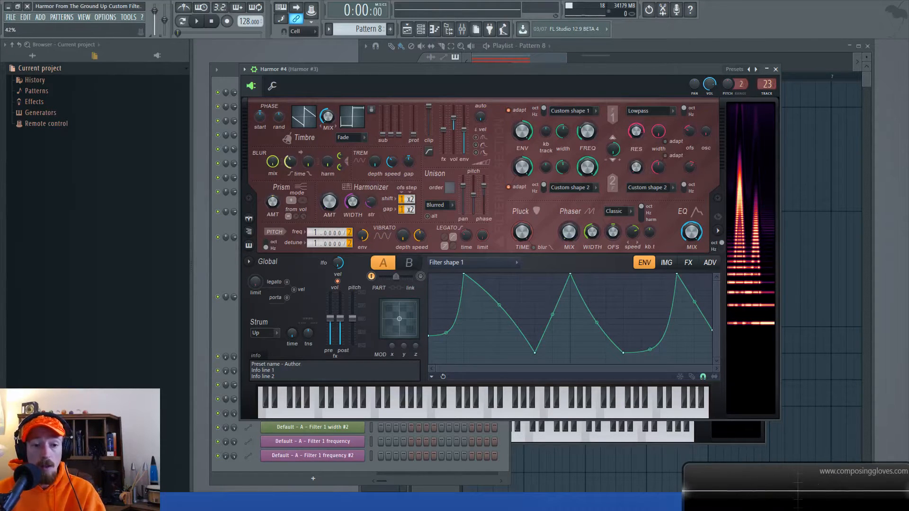
drag(587, 131, 587, 159)
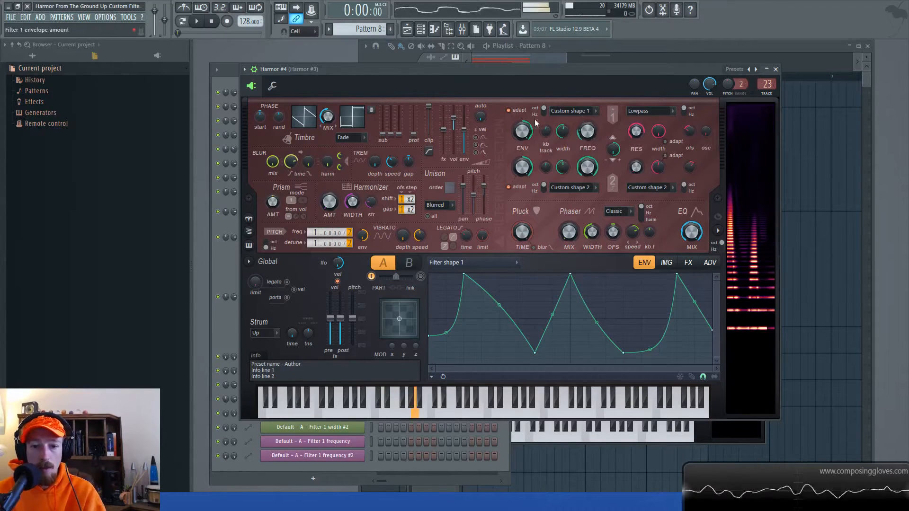
drag(587, 131, 587, 143)
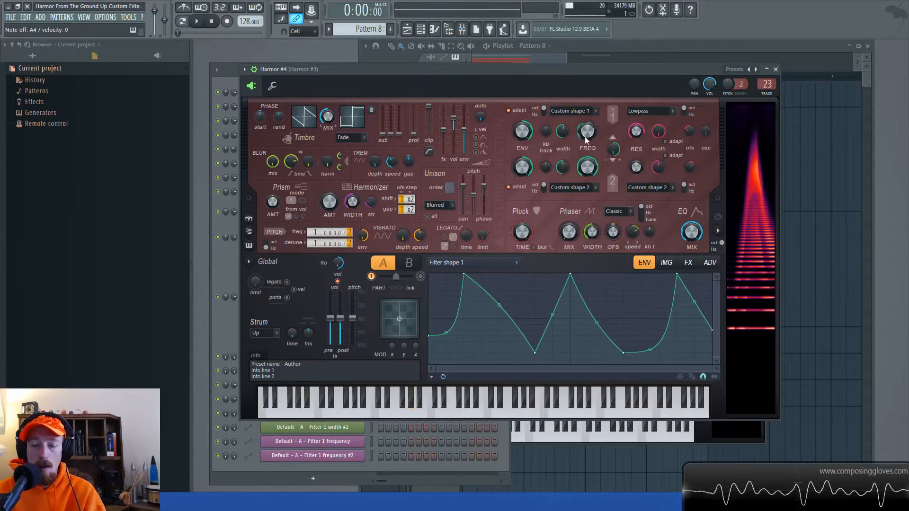
drag(563, 131, 587, 131)
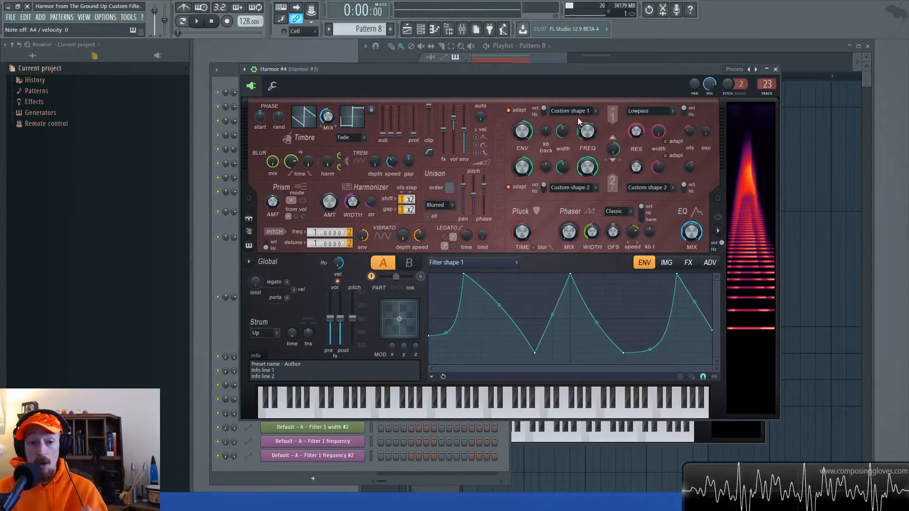
- Set the unison order to 2 with the unison pitch lowered, and readjust the filter 1 width and blur time
click(688, 262)
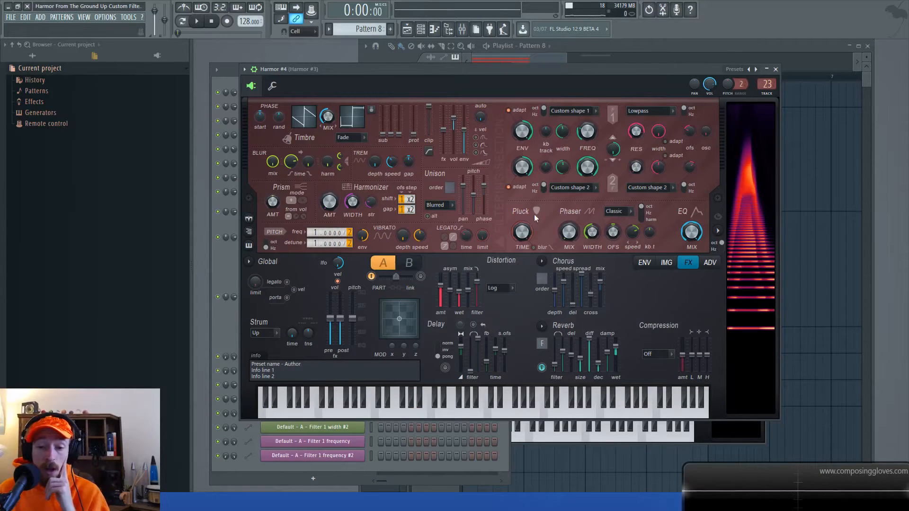
drag(450, 188, 473, 209)
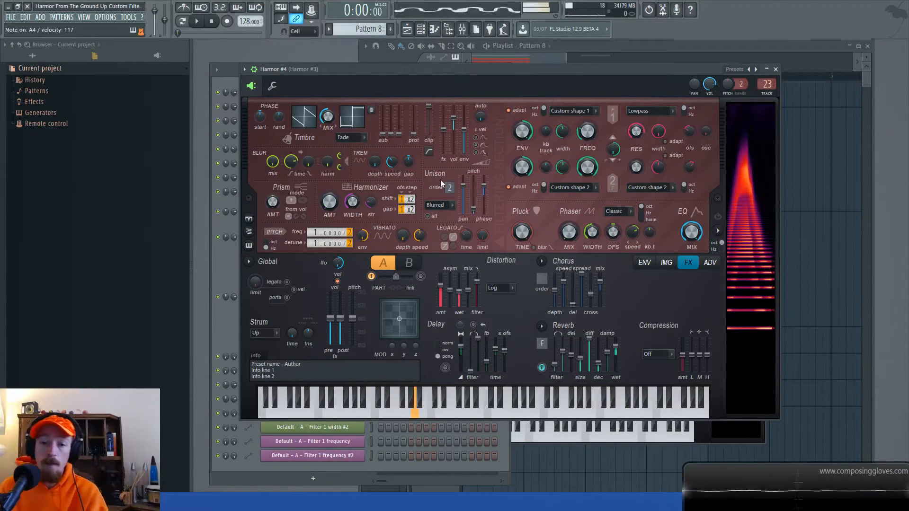
drag(474, 208, 474, 210)
drag(562, 131, 562, 121)
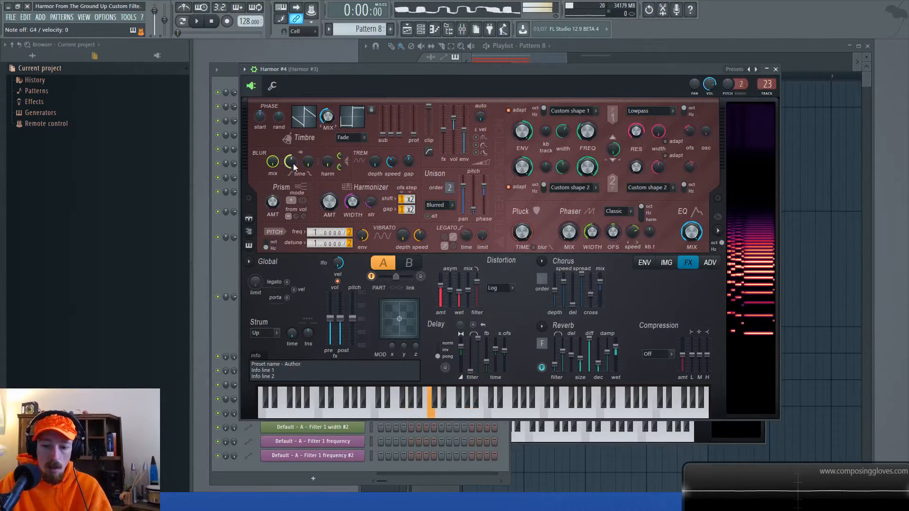
drag(294, 163, 273, 166)
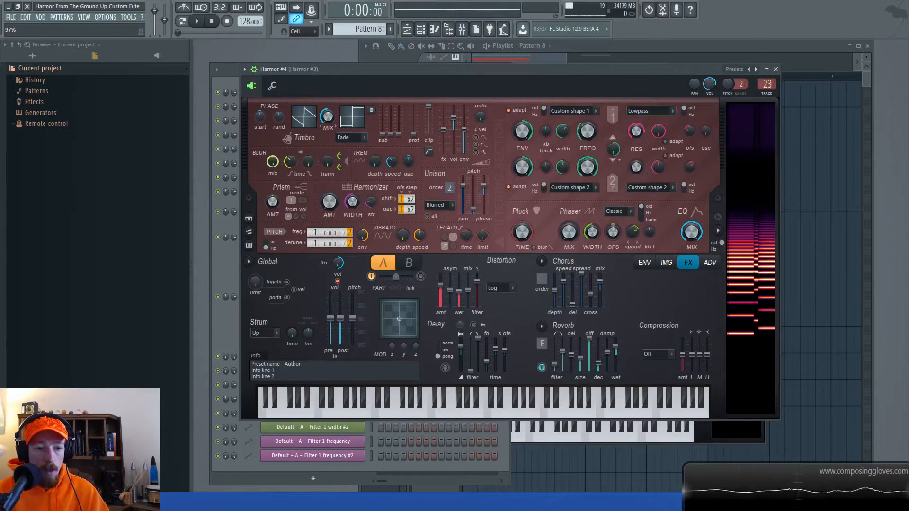
- Copy the Harmor 1 notes from Pattern 8 and paste them into Harmor #4 in Pattern 3
click(228, 77)
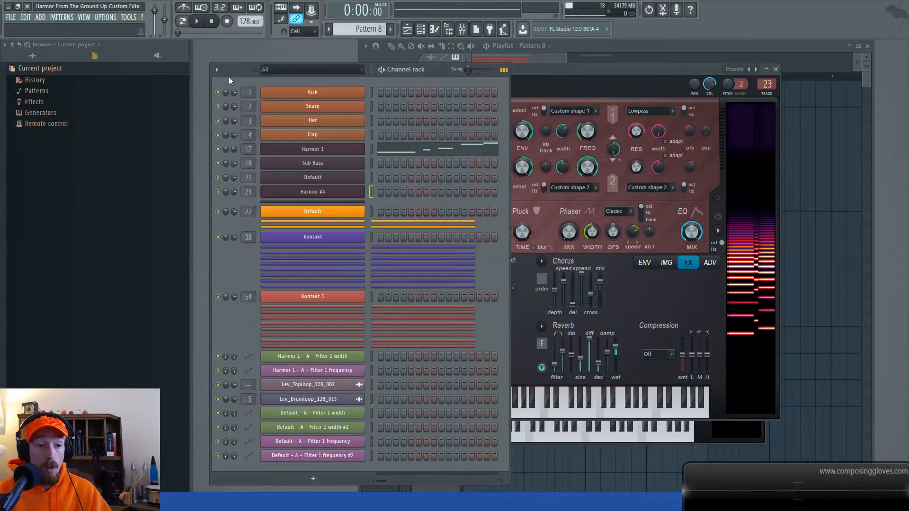
right_click(307, 147)
click(491, 155)
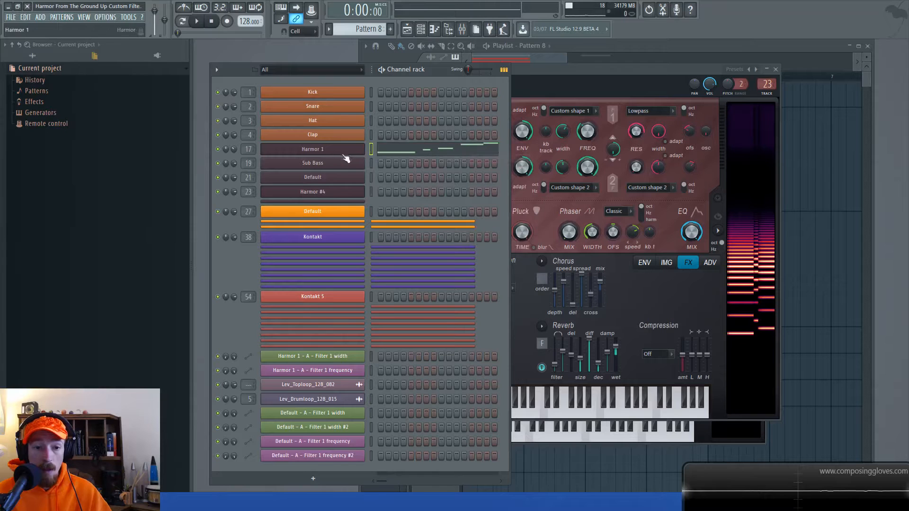
click(390, 29)
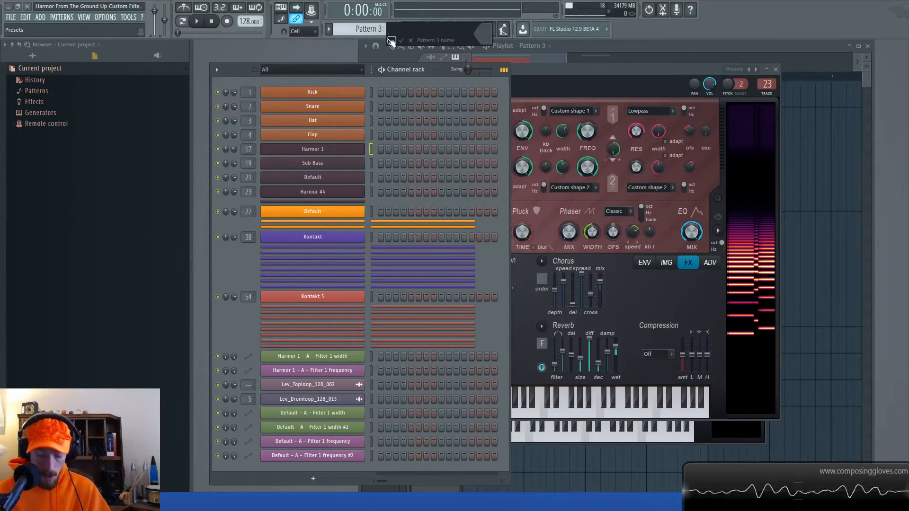
right_click(350, 184)
click(471, 203)
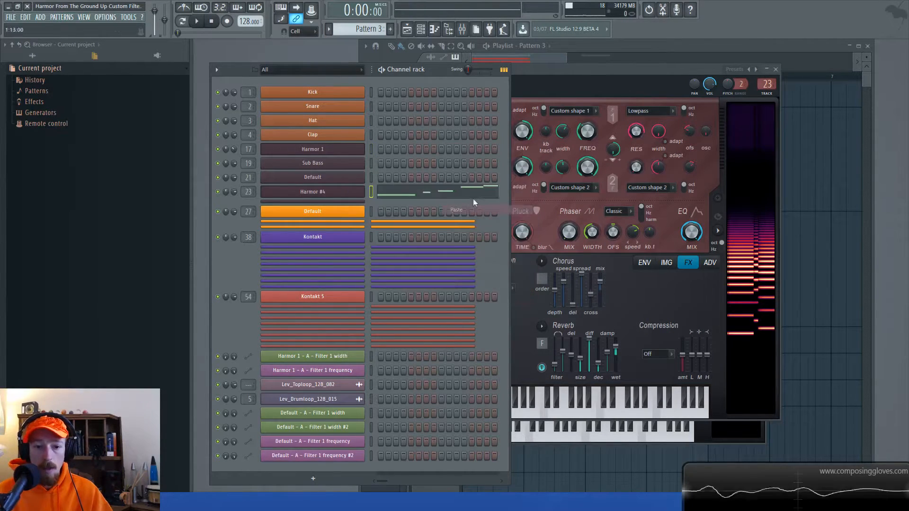
- Place Pattern 3 at the start of the Extra 5 track in the playlist and mute the Master track
click(637, 47)
drag(472, 400, 464, 397)
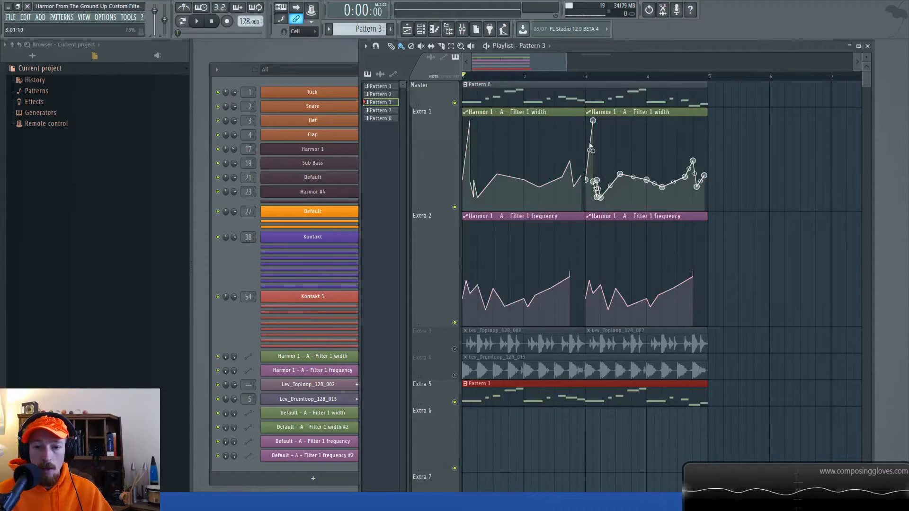
click(453, 102)
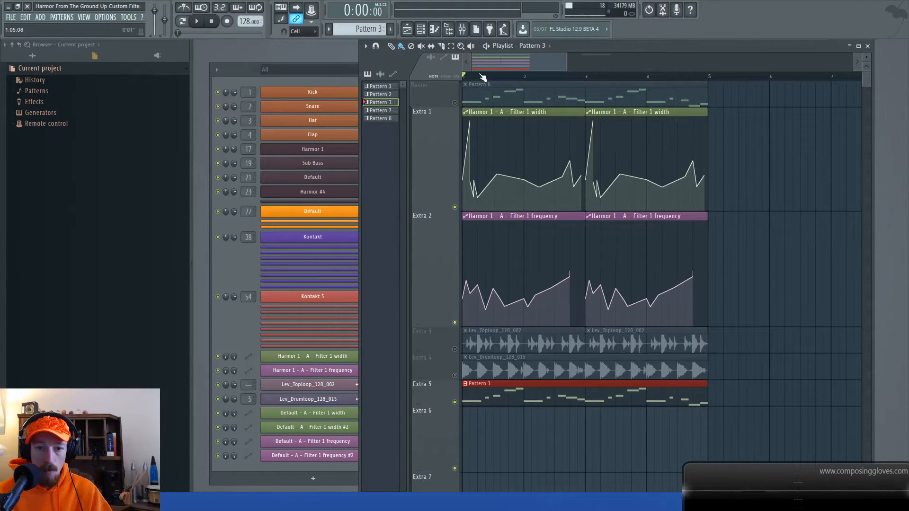
- Play the song, unmute the Extra 4 drum loop track, and stop playback
key(space)
scroll(529, 229, down, 3)
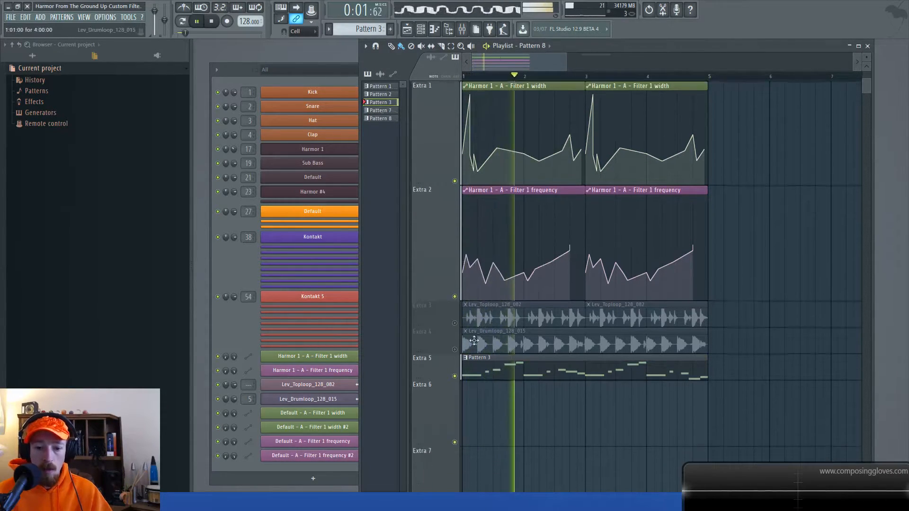
click(454, 326)
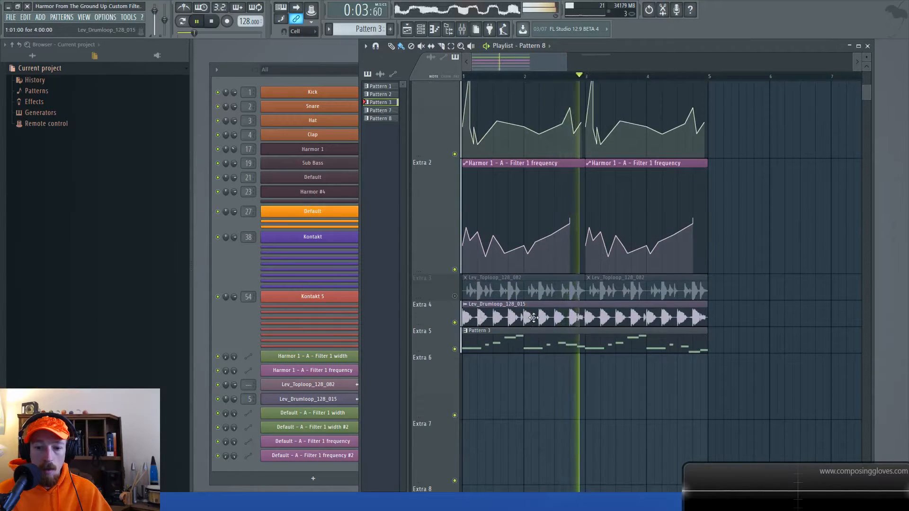
key(space)
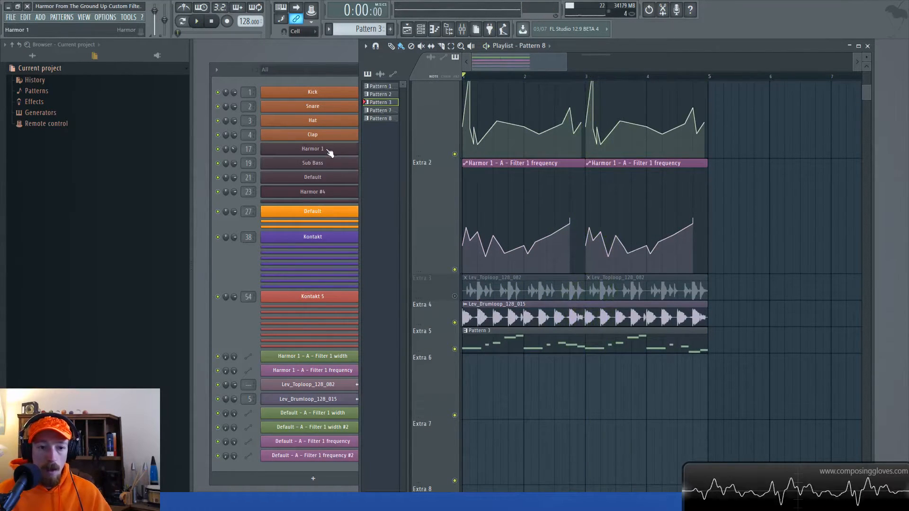
- Create automation clips for the filter 1 width and filter 1 frequency of Harmor #4
click(315, 191)
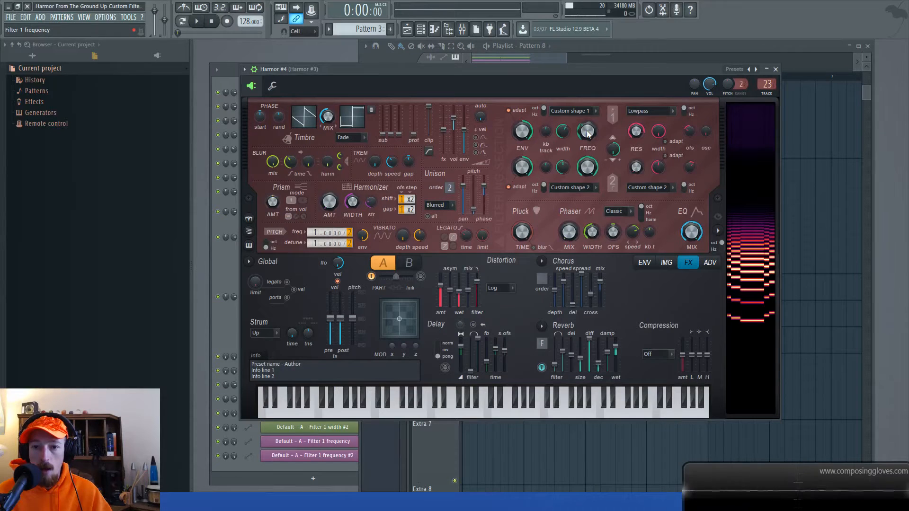
right_click(566, 135)
click(576, 219)
right_click(589, 134)
click(599, 220)
- Shorten the Harmor #4 width and frequency automation clips in the playlist to end at bar 5
click(541, 50)
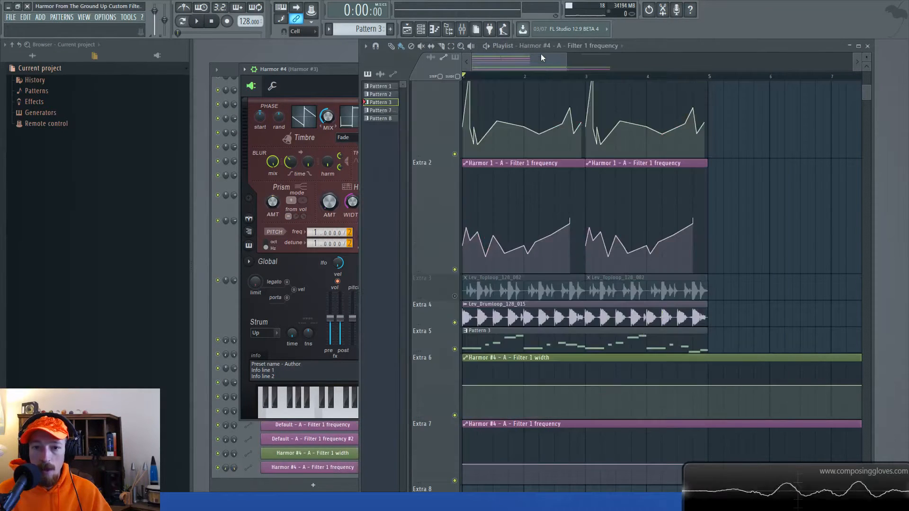
scroll(718, 416, down, 3)
mouse_move(711, 426)
mouse_down()
mouse_move(709, 312)
mouse_move(719, 293)
mouse_up()
right_click(725, 313)
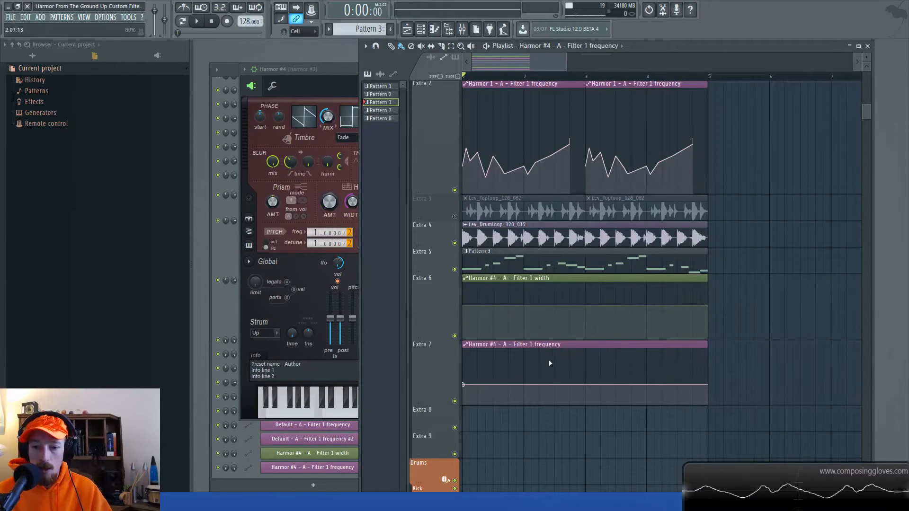
- Add five alternating low and high points to the Harmor #4 filter 1 width automation, from bar 1 to early bar 2
ctrl+scroll(550, 364, up, 3)
scroll(592, 287, down, 1)
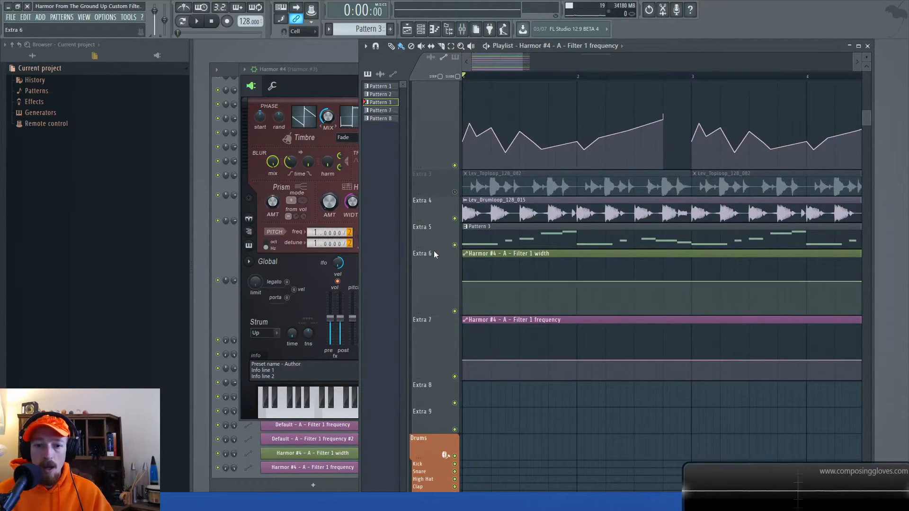
right_click(492, 294)
right_click(521, 269)
right_click(556, 303)
right_click(576, 272)
right_click(606, 309)
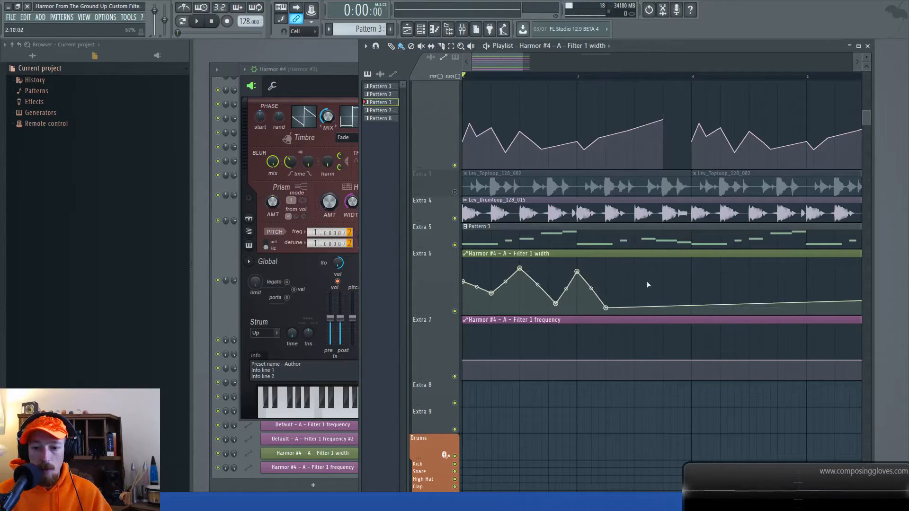
- Audition the width automation, and turn its middle zigzag into a gentle rise by lowering the third point and raising the fourth
key(space)
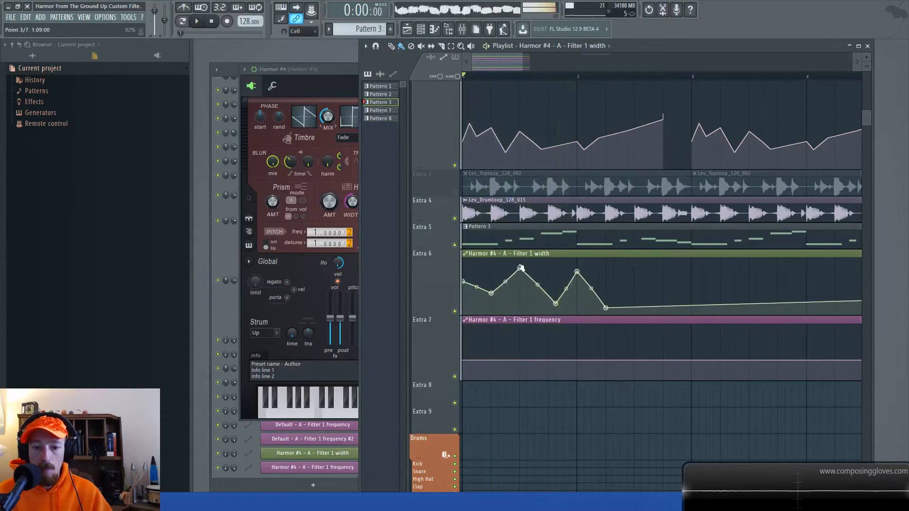
key(space)
drag(555, 303, 519, 282)
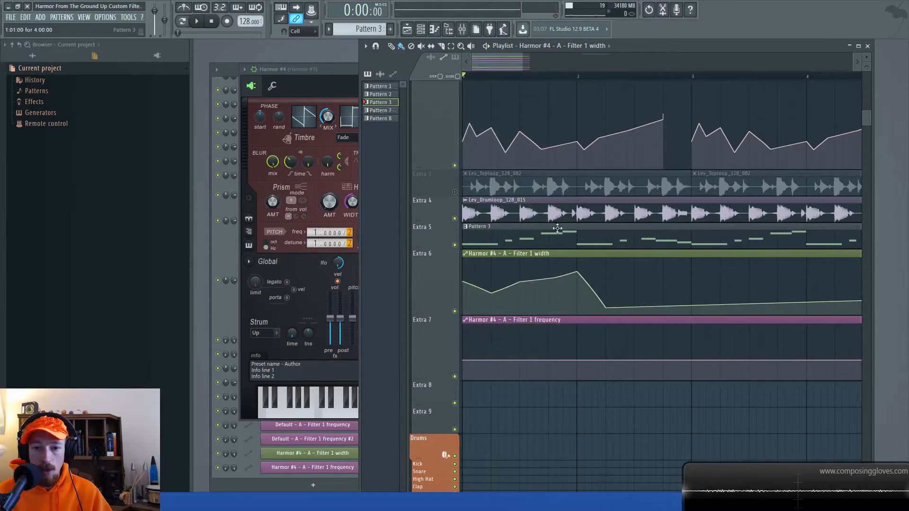
- Examine the Harmor 1 filter 1 width and frequency automation curves as a reference
scroll(575, 182, up, 3)
drag(532, 159, 675, 158)
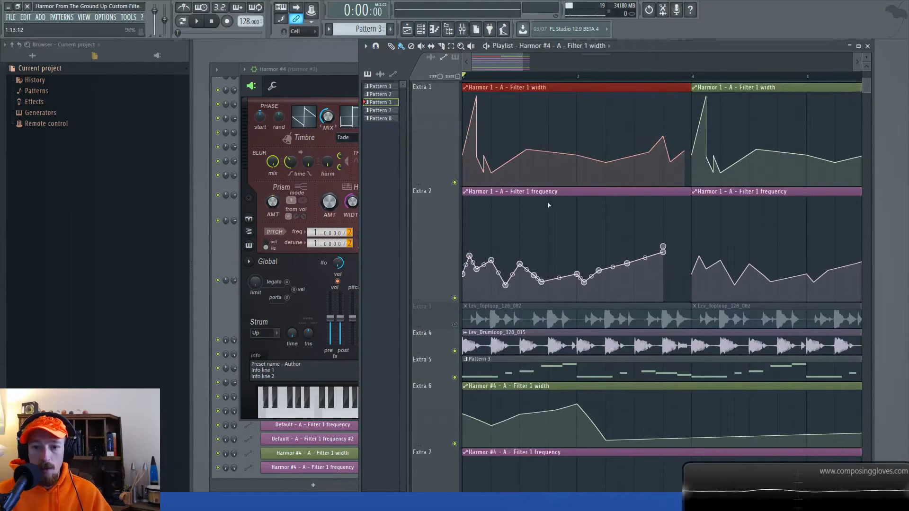
scroll(558, 225, down, 2)
scroll(522, 273, down, 2)
scroll(522, 273, down, 4)
scroll(586, 268, up, 3)
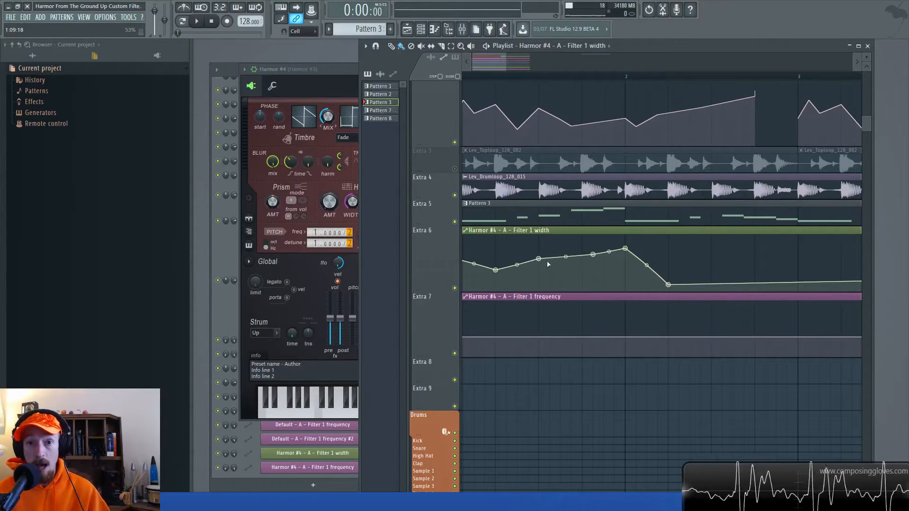
- Lower the Harmor #4 width automation point at the start of bar 2 to 43% and audition the result
drag(560, 269, 572, 286)
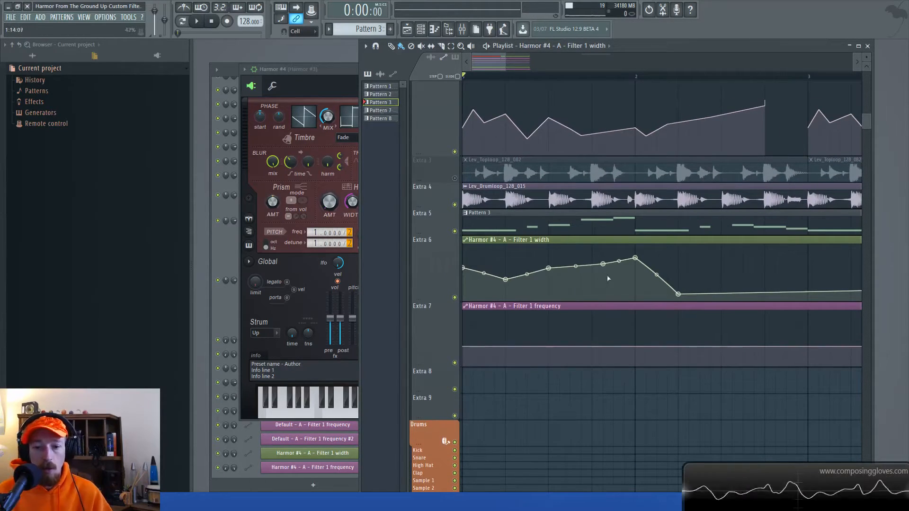
drag(637, 259, 635, 277)
key(space)
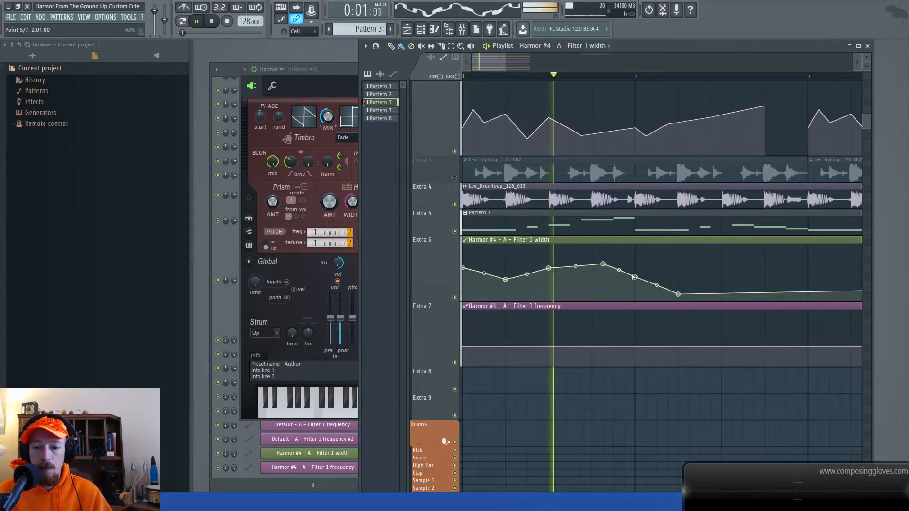
key(space)
key(space)
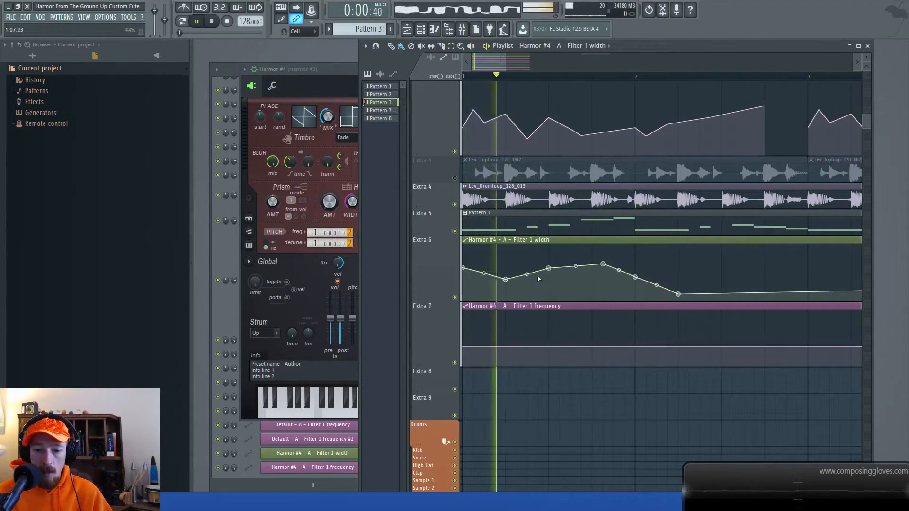
key(space)
- Lower the width automation's start point to 21%, add a 93% peak at 1:02:00, and play it back
drag(464, 268, 463, 290)
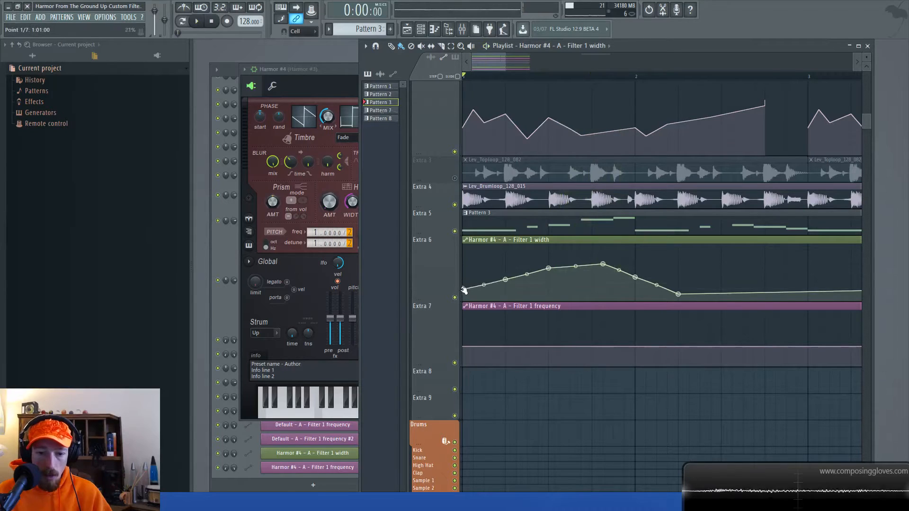
right_click(474, 249)
key(space)
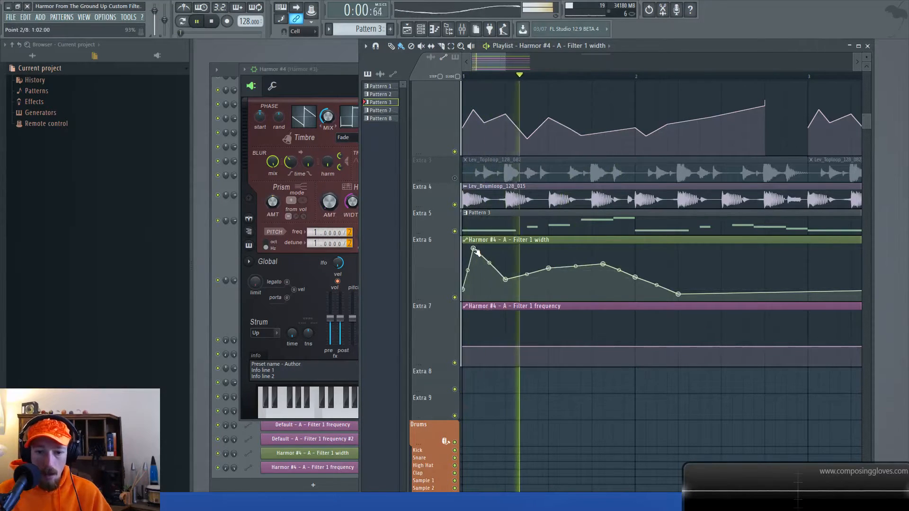
key(space)
- Add a point after the width automation's opening peak and place it at 1:04:00 at 84%, auditioning different positions
key(space)
right_click(487, 280)
key(space)
key(space)
drag(485, 280, 478, 280)
key(space)
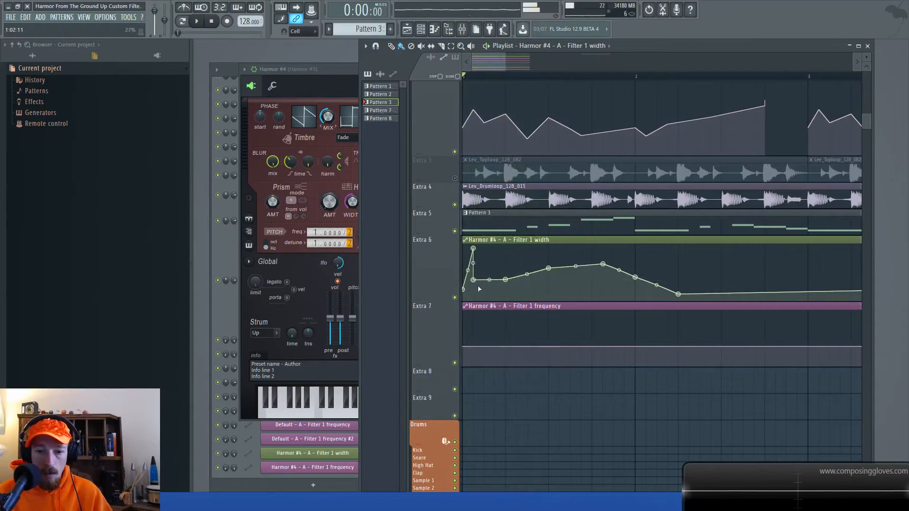
drag(473, 279, 495, 254)
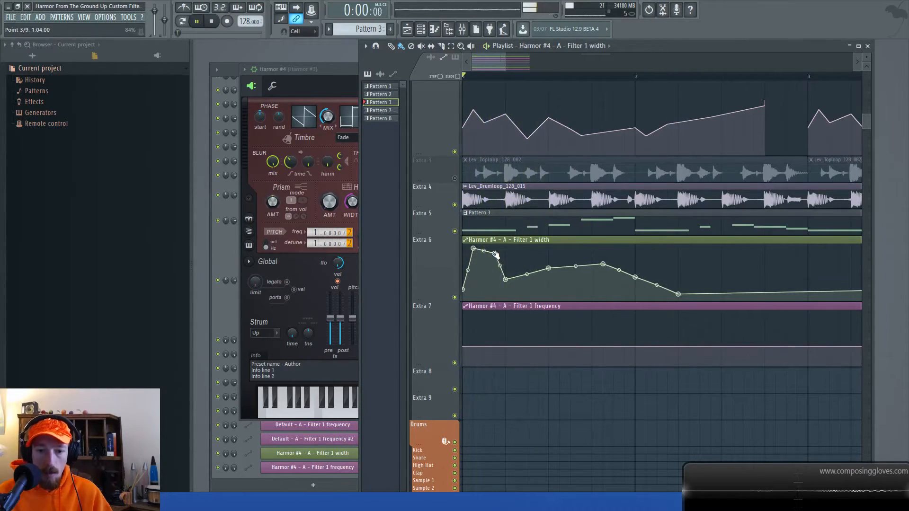
key(space)
- Add points to the Harmor #4 filter 1 frequency automation forming a small rise and fall in bar 1, and start playback
right_click(507, 347)
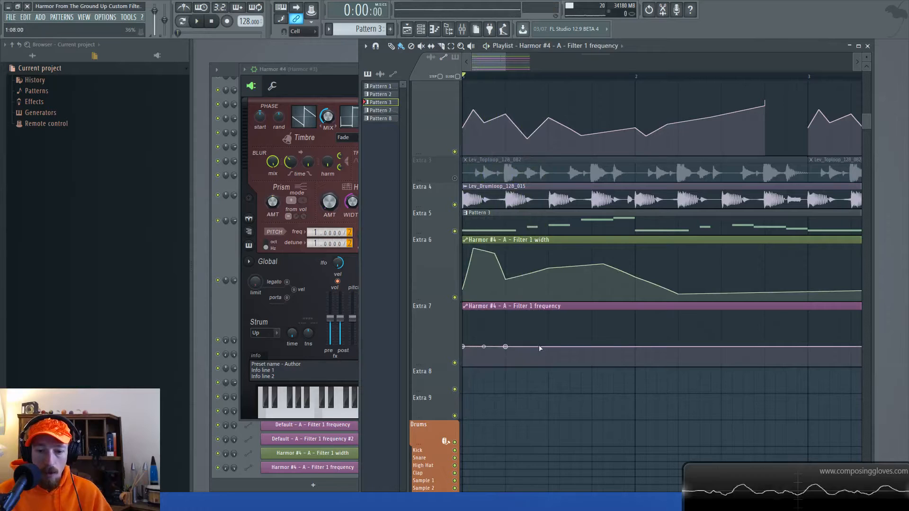
right_click(531, 337)
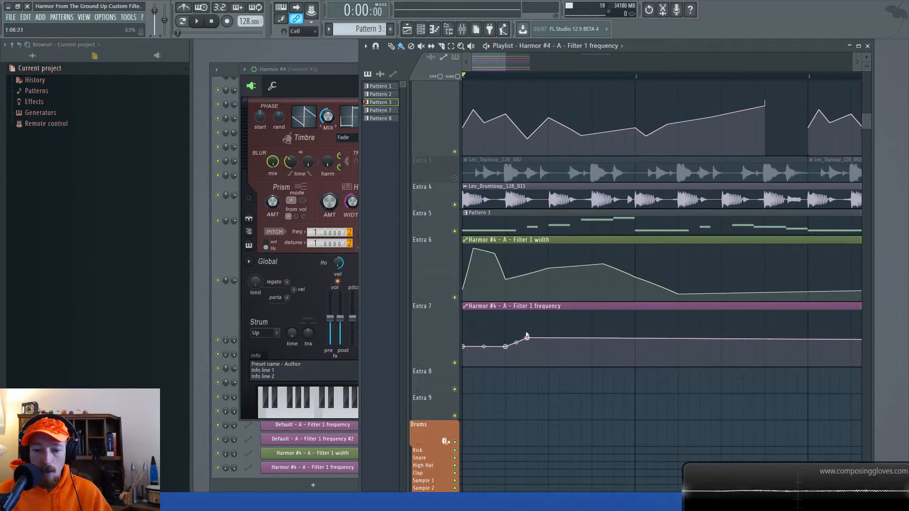
right_click(549, 341)
right_click(570, 345)
key(space)
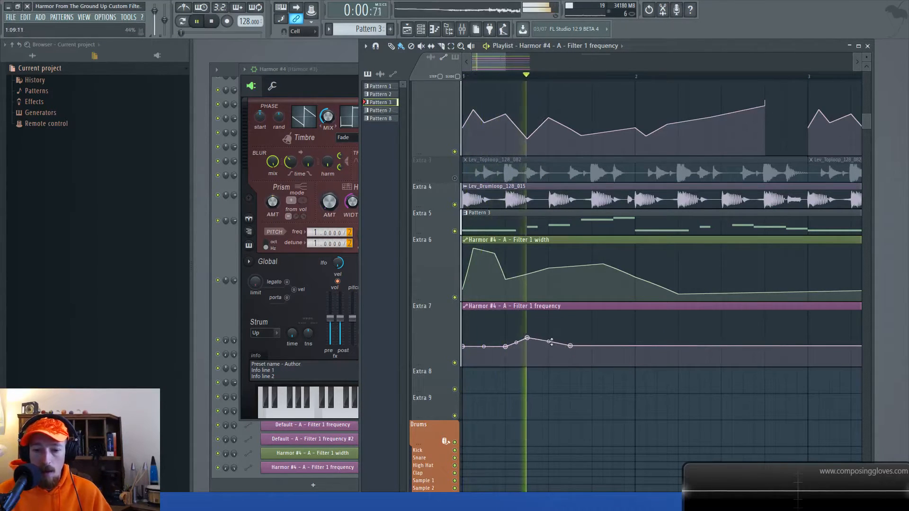
- Add a second, smaller peak to the frequency automation near the end of bar 1, falling to a point at bar 2, and audition it
key(space)
right_click(614, 341)
key(space)
right_click(635, 347)
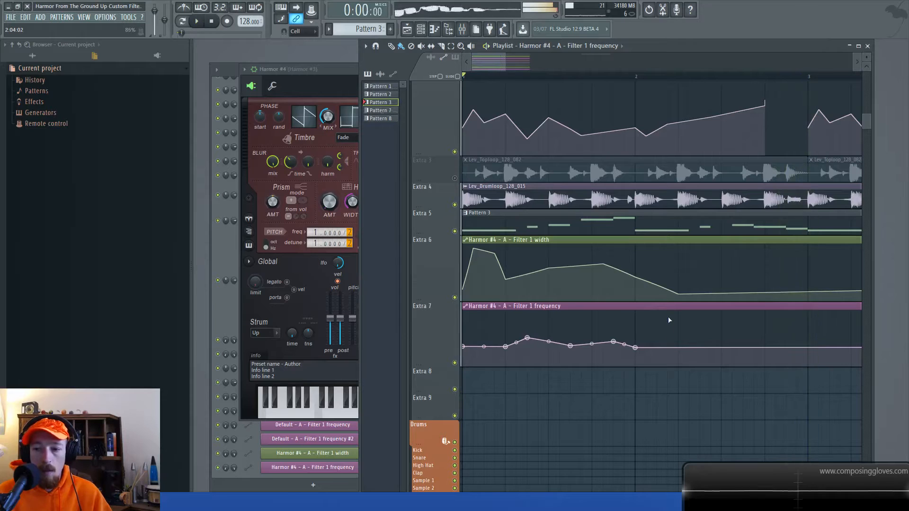
key(space)
- Audition the pattern while watching the Harmor #4 spectrogram and the filter automation in the playlist
drag(698, 231, 783, 229)
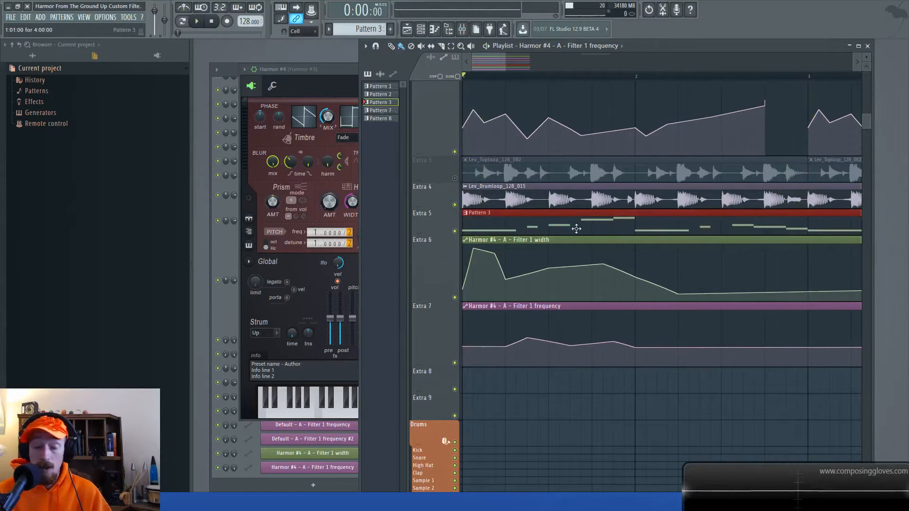
click(328, 116)
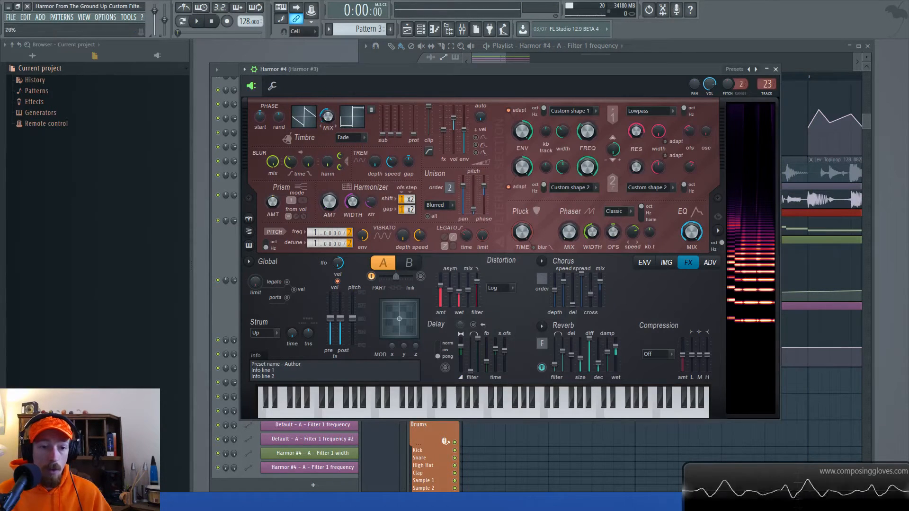
key(space)
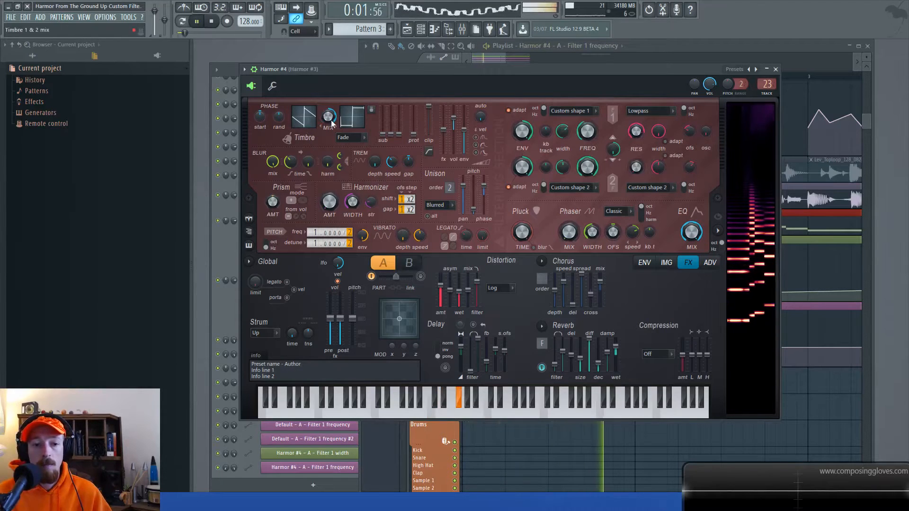
key(space)
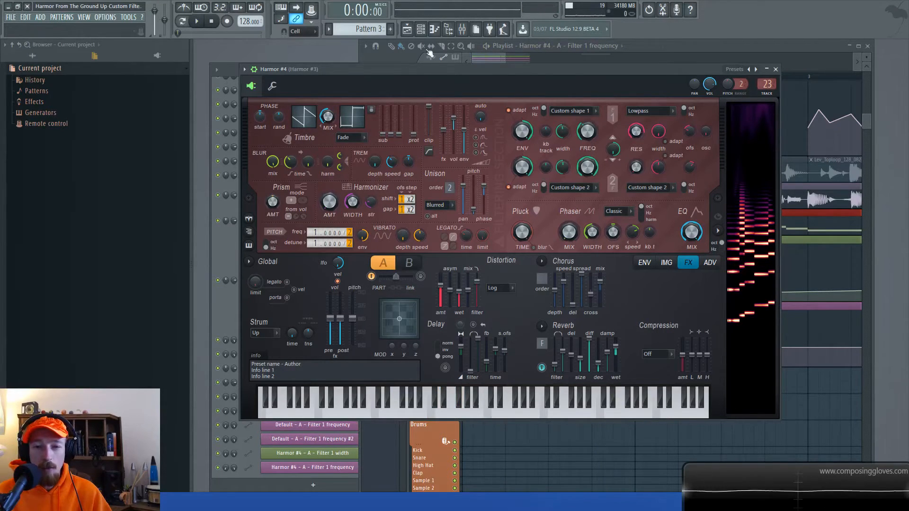
click(498, 63)
key(space)
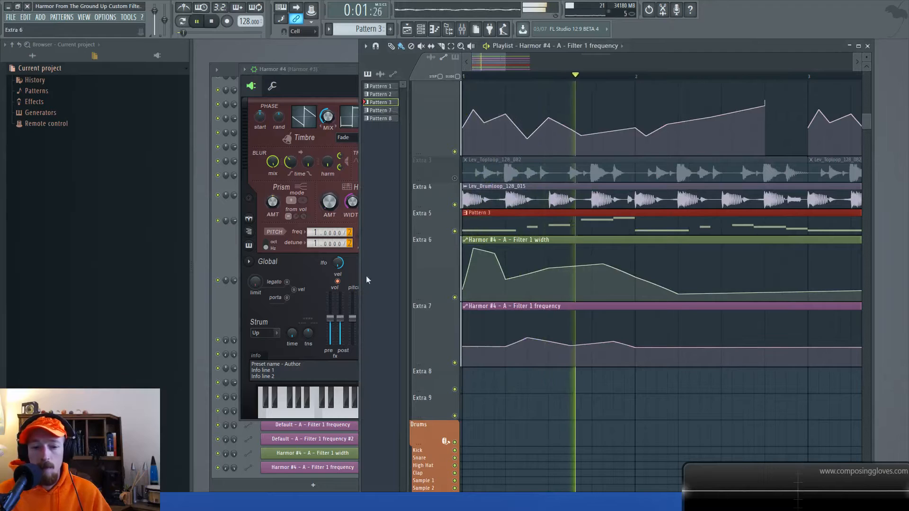
click(314, 274)
key(space)
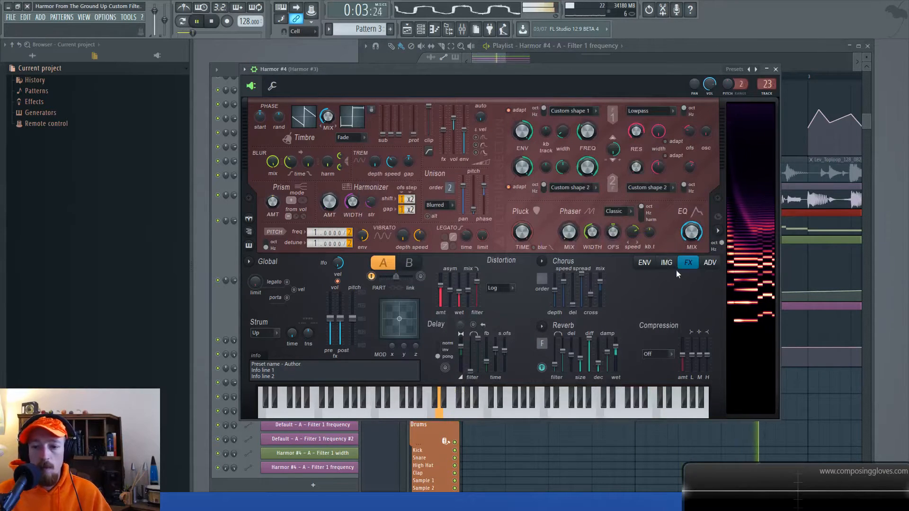
- Try moving the centre peak of Harmor #4's filter shape 1 to -0.25, audition it, and return the peak to the centre
click(645, 263)
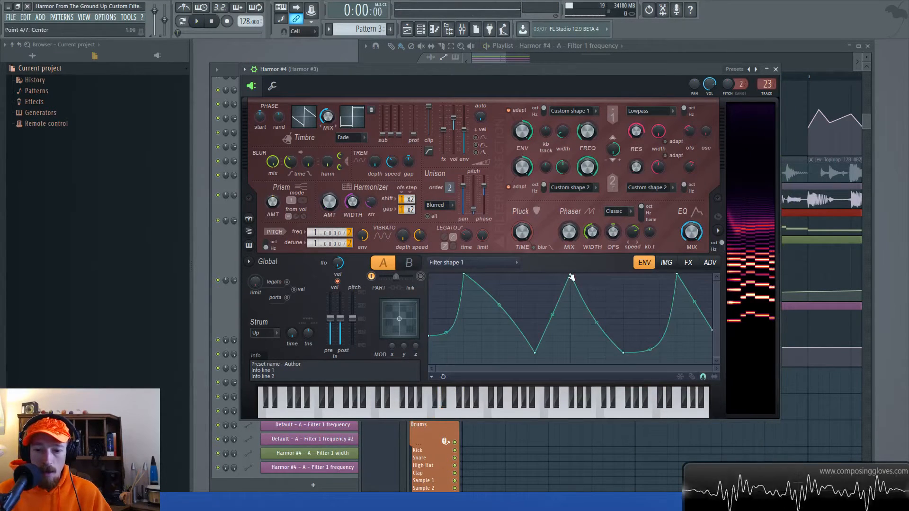
drag(570, 274, 535, 274)
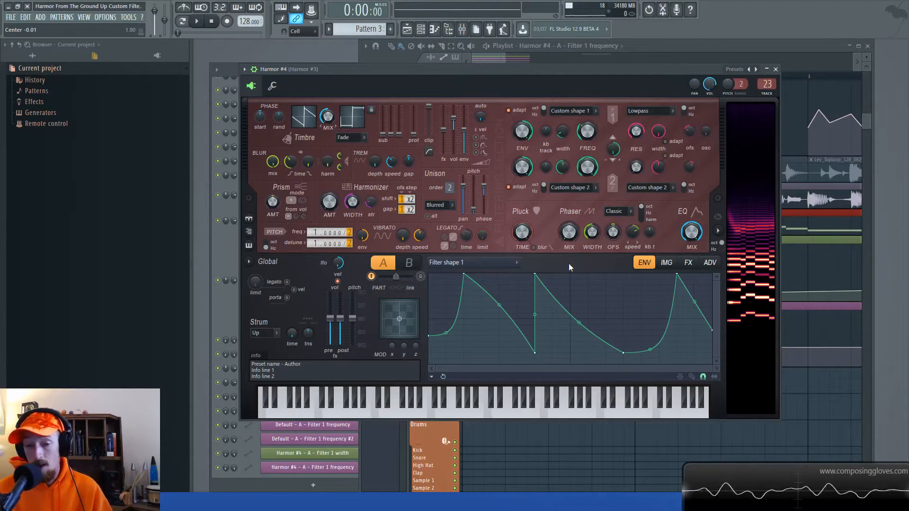
key(space)
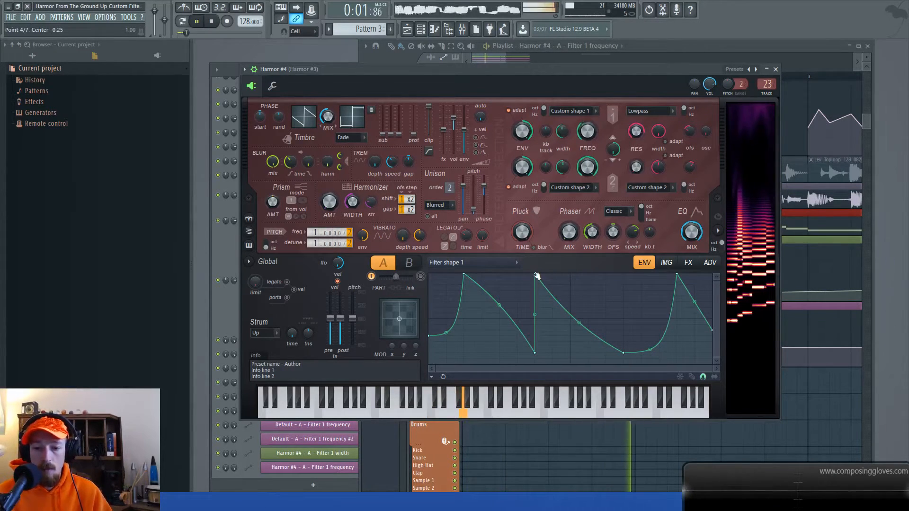
key(space)
drag(537, 276, 570, 275)
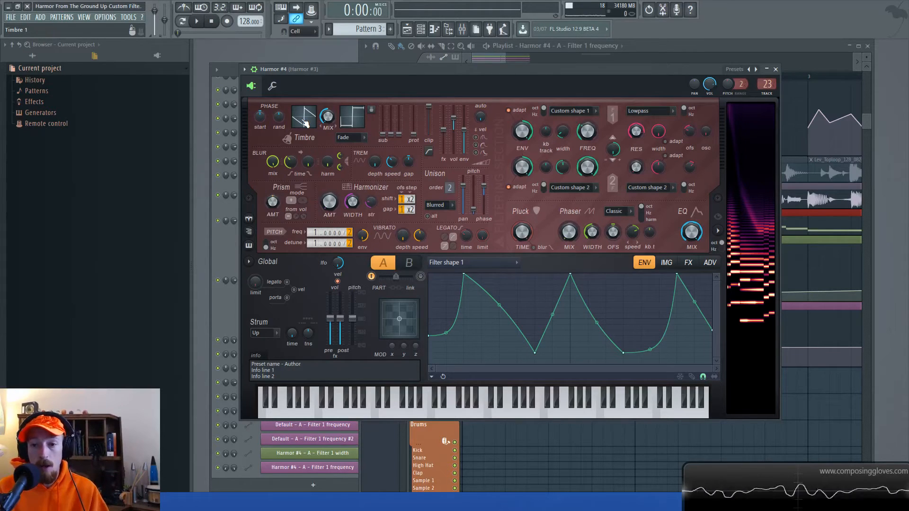
- Slightly raise the curve after the first peak of filter shape 1 and audition the result
drag(635, 131, 636, 143)
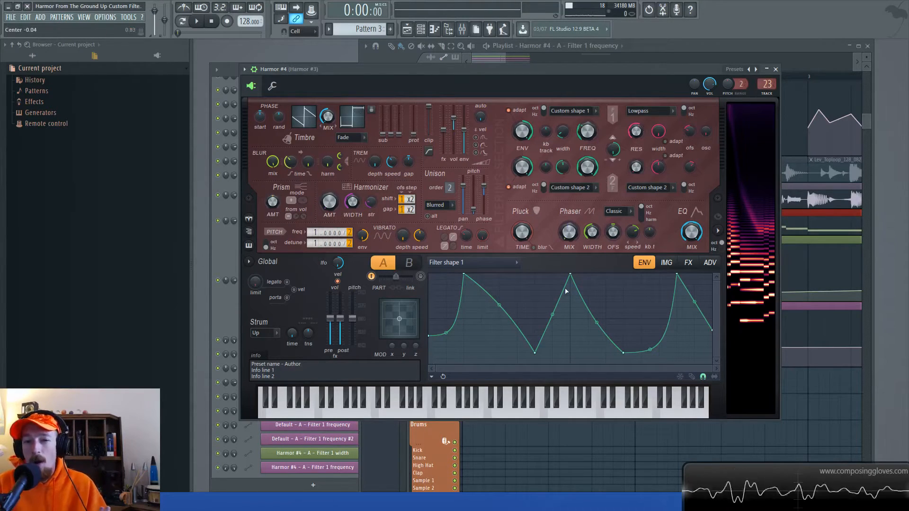
key(space)
mouse_move(496, 313)
mouse_down()
mouse_move(496, 286)
mouse_move(499, 302)
mouse_up()
key(space)
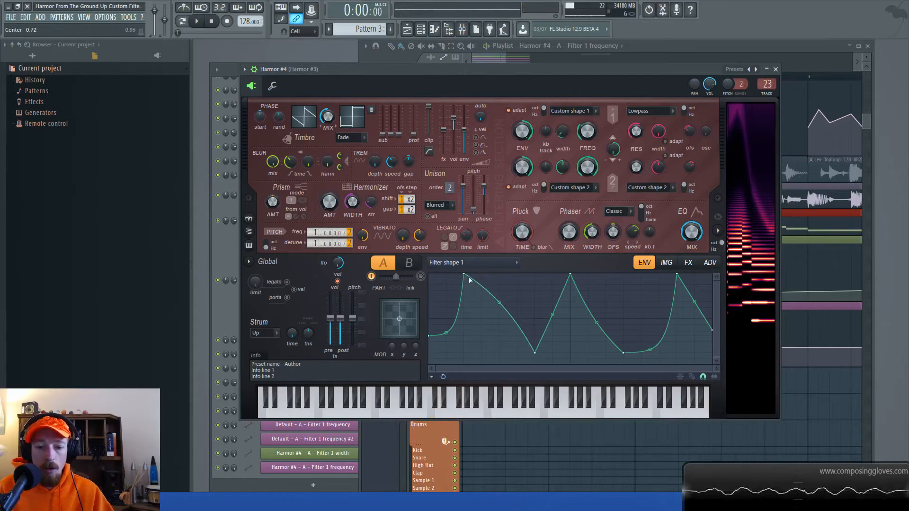
- Move filter shape 1's first peak toward the centre, flatten the curve leading into the last peak, and play it back
drag(464, 275, 495, 275)
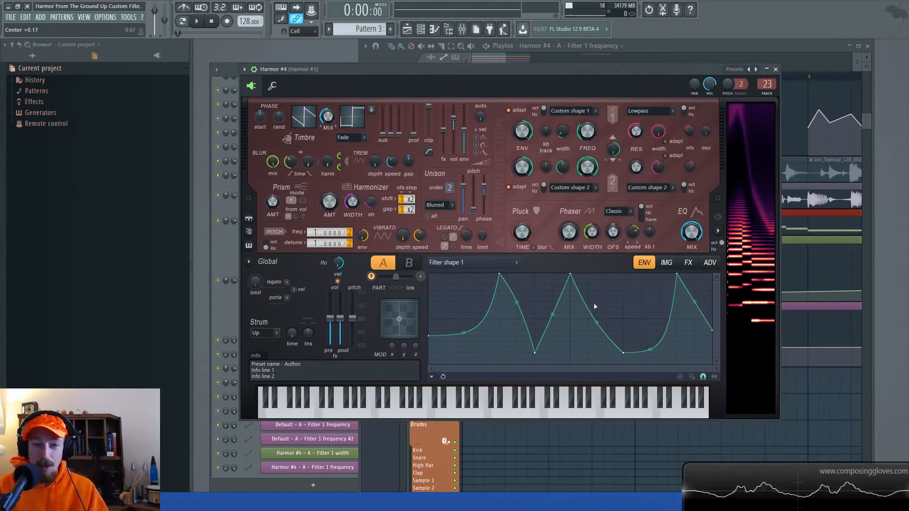
key(space)
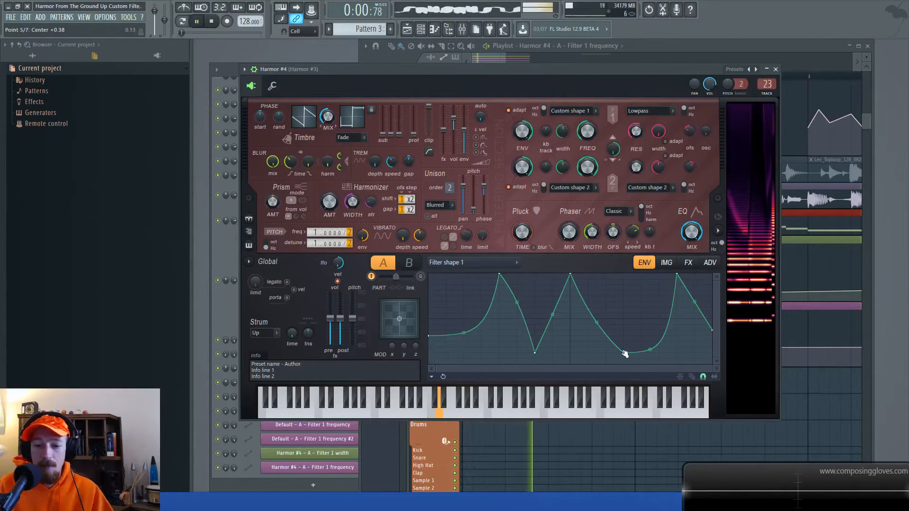
mouse_move(650, 350)
mouse_down()
mouse_move(651, 330)
mouse_move(650, 352)
mouse_up()
mouse_move(570, 274)
mouse_down()
mouse_move(571, 291)
mouse_move(570, 275)
mouse_up()
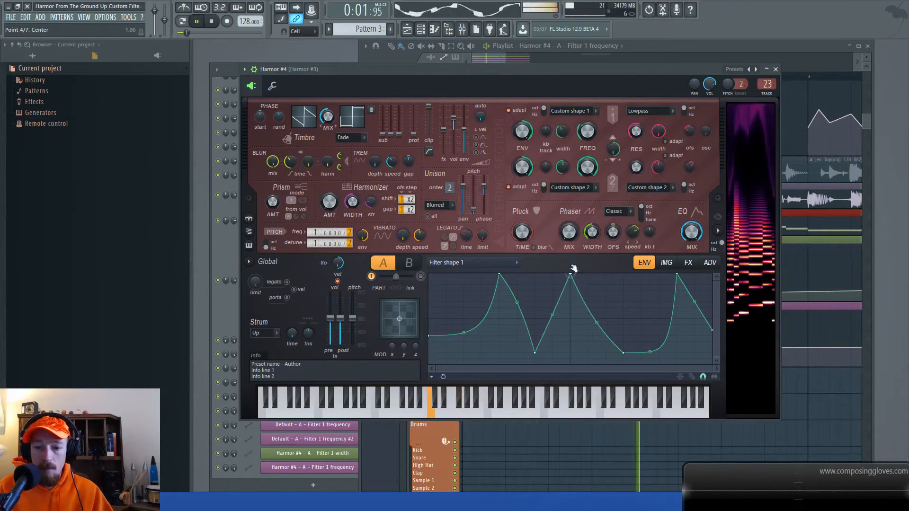
key(space)
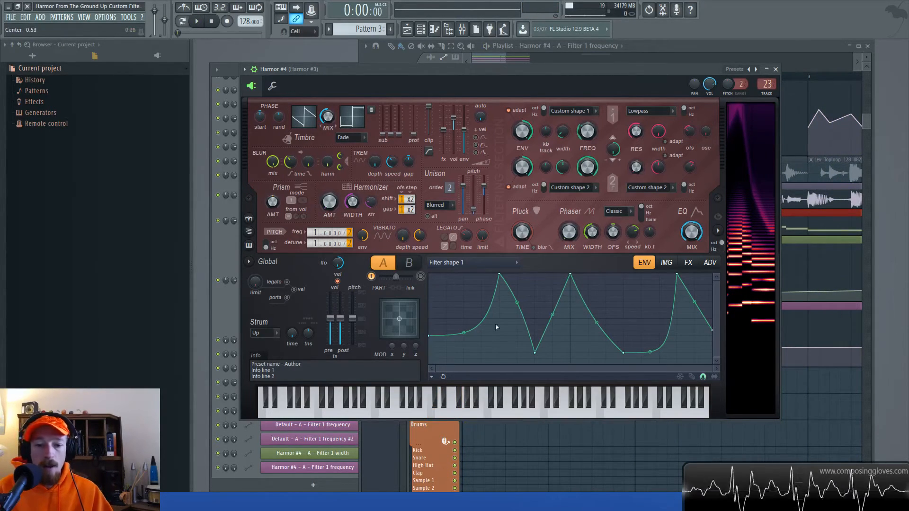
- Return filter shape 1's first peak to its earlier position farther from the centre and audition it
drag(501, 275, 463, 275)
key(space)
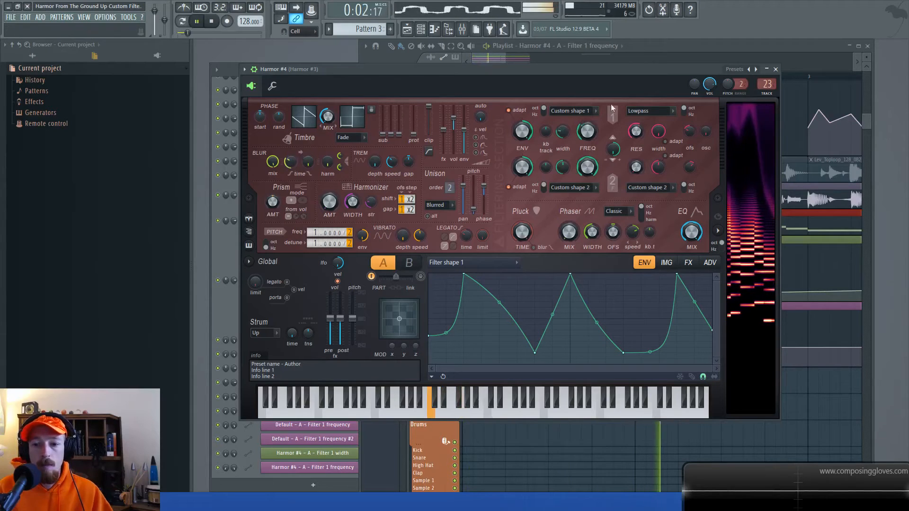
key(space)
click(688, 263)
click(667, 263)
click(653, 264)
click(688, 263)
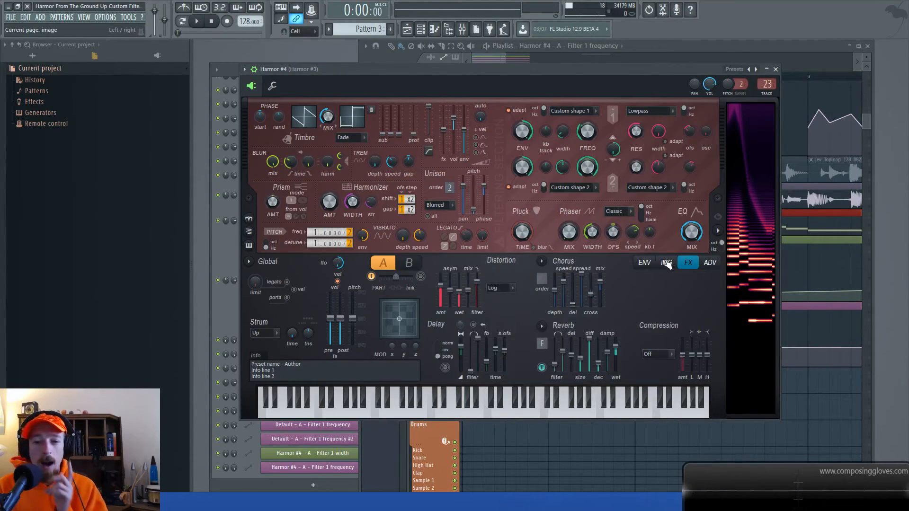
click(666, 264)
click(653, 265)
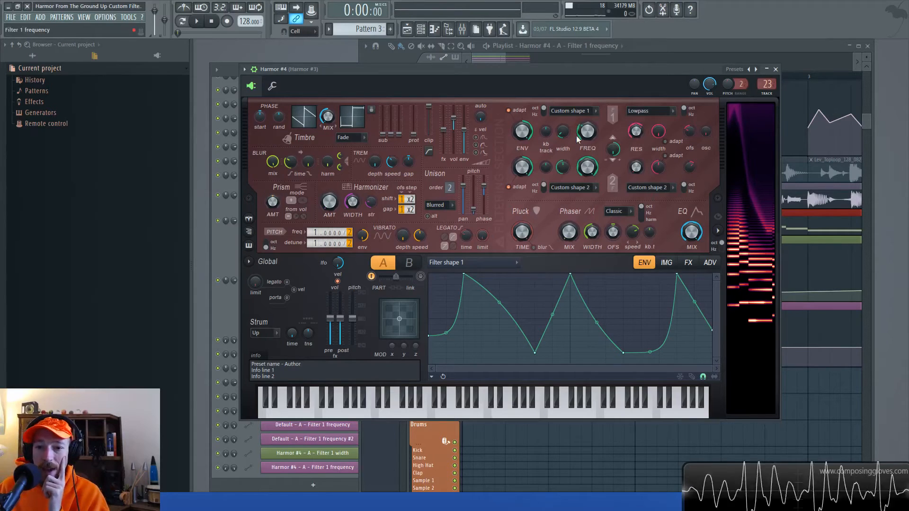
- Adjust filter 1's keyboard tracking in Harmor #4 and audition its effect on the pattern
click(548, 138)
drag(549, 138, 547, 133)
key(space)
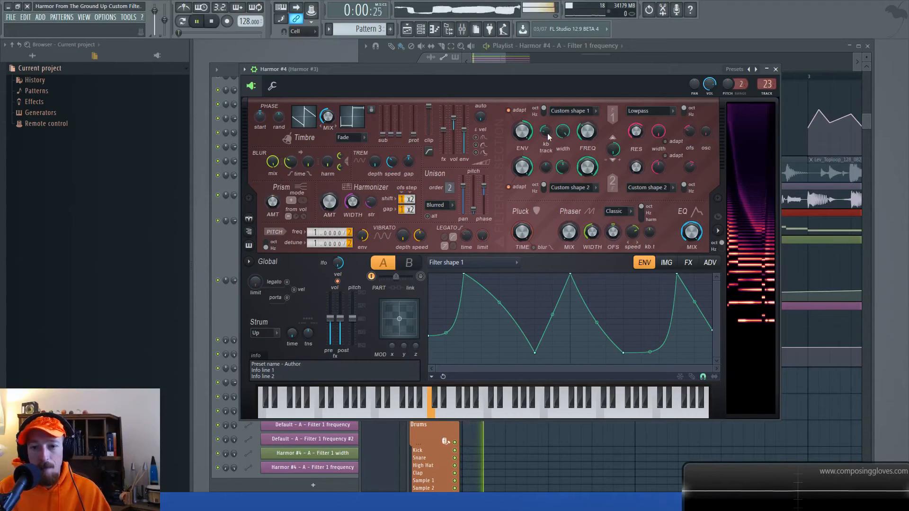
key(space)
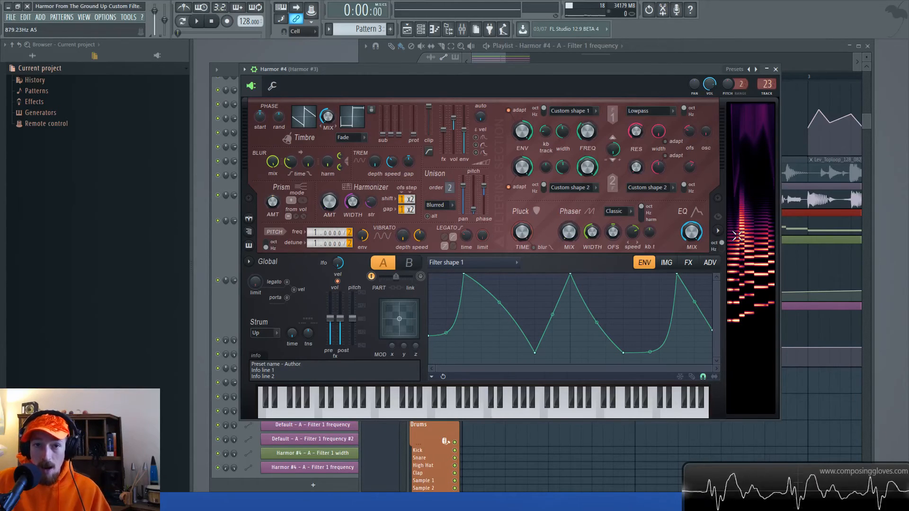
- Compare different filter 1 keyboard tracking amounts during playback and set the tracking to -100%
click(547, 133)
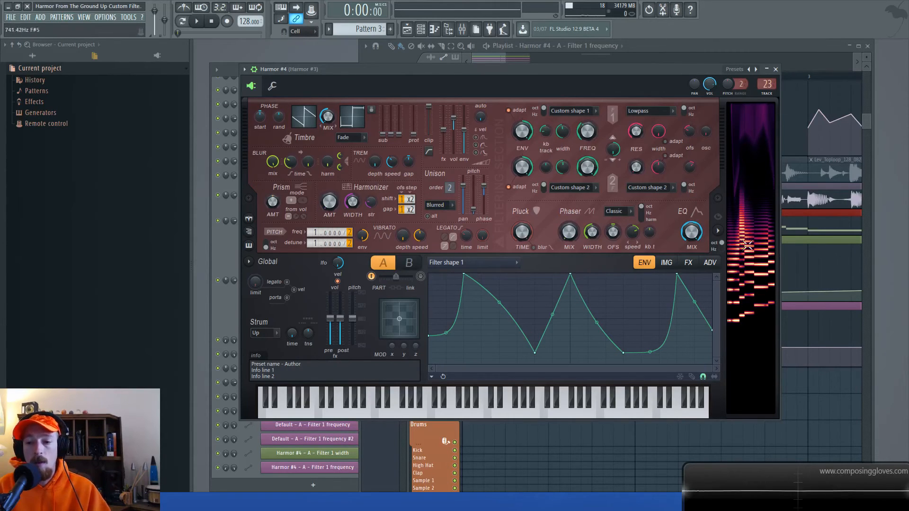
key(space)
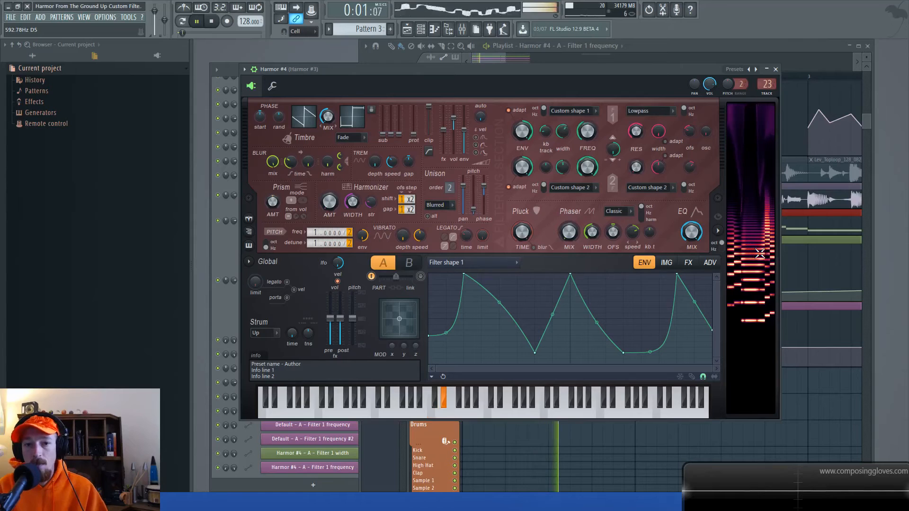
key(space)
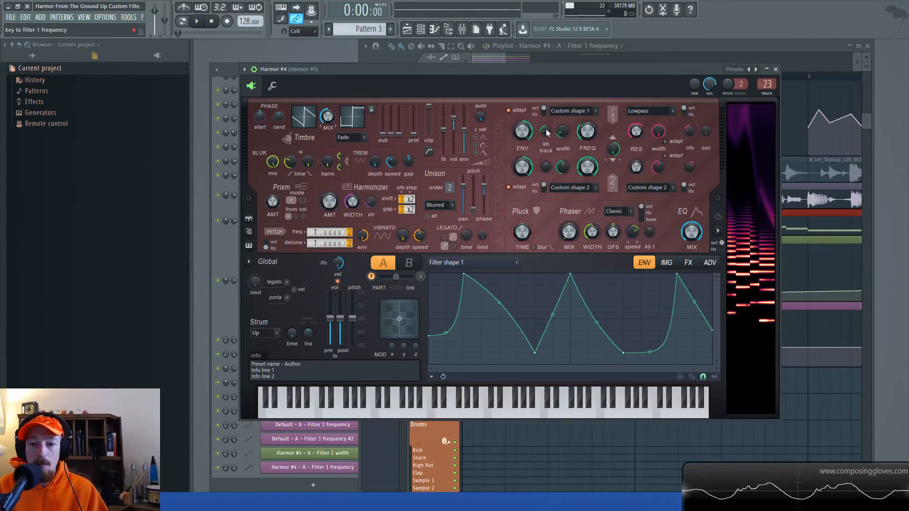
key(space)
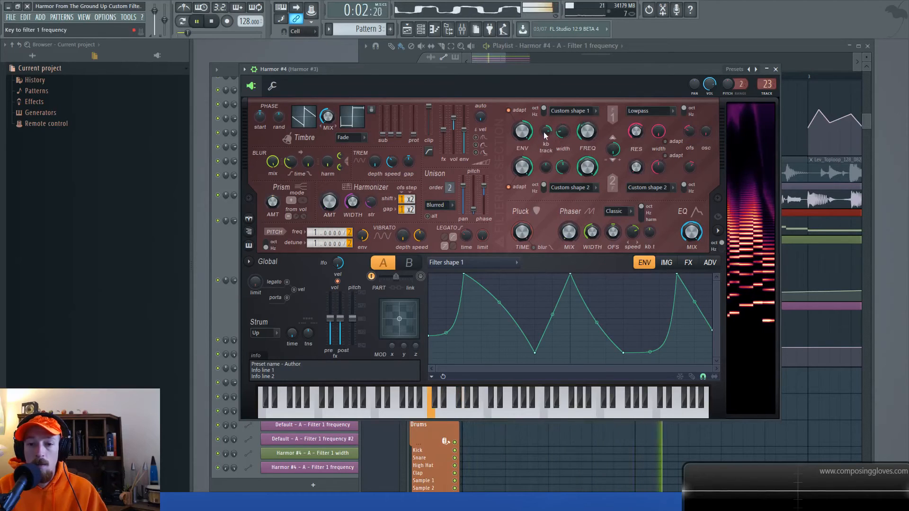
key(space)
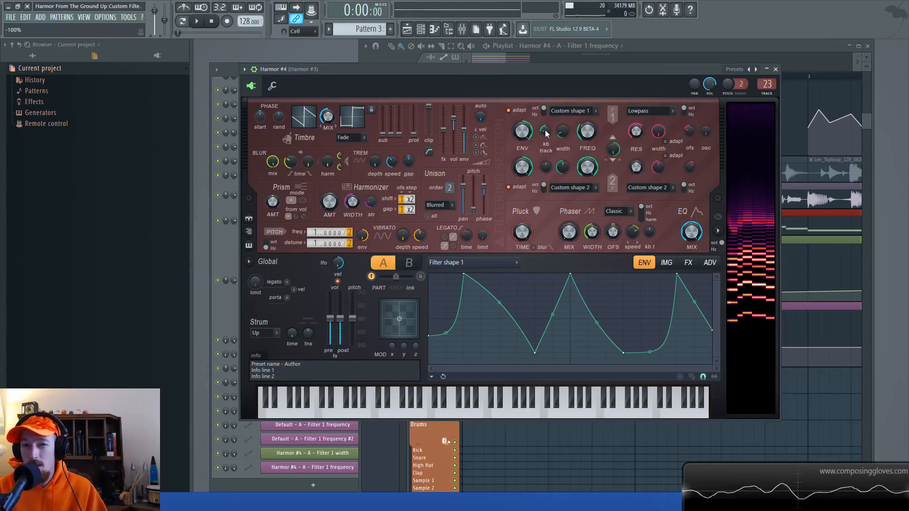
key(space)
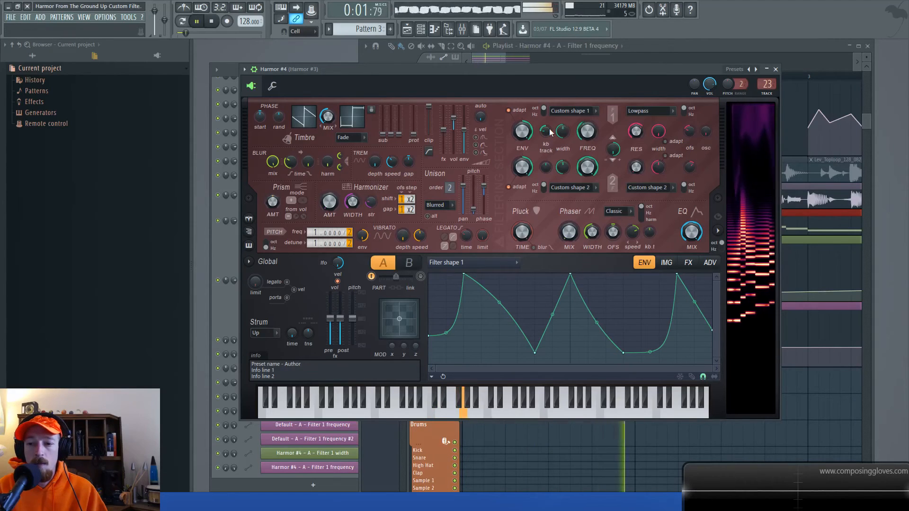
key(space)
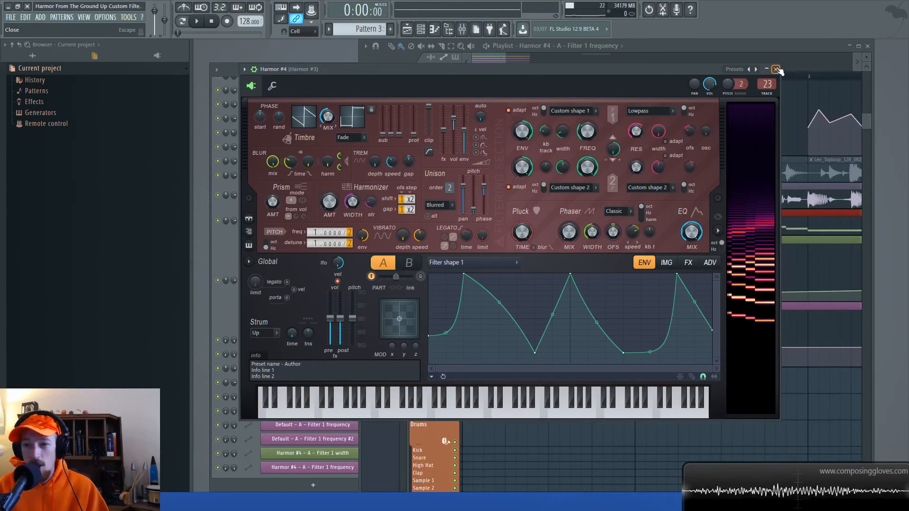
- Show Harmor #4's effects settings and audition the pattern while reviewing the distortion controls
click(688, 262)
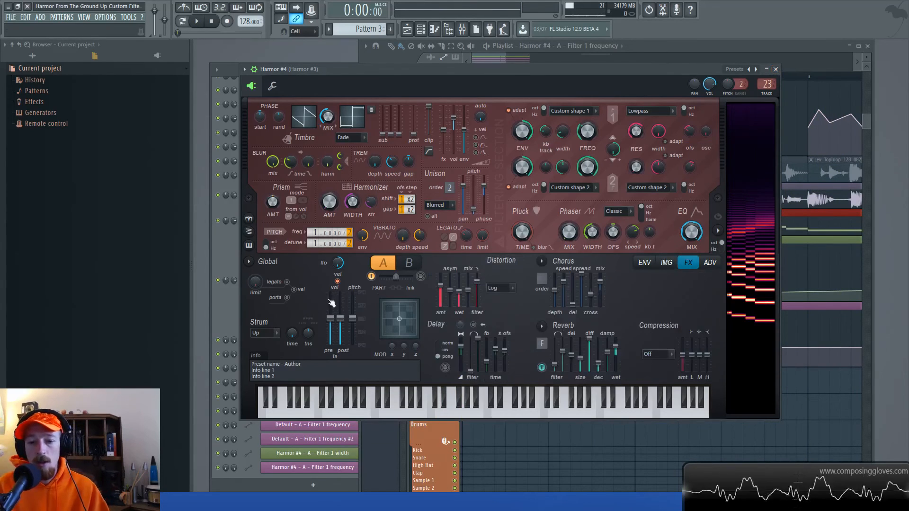
key(space)
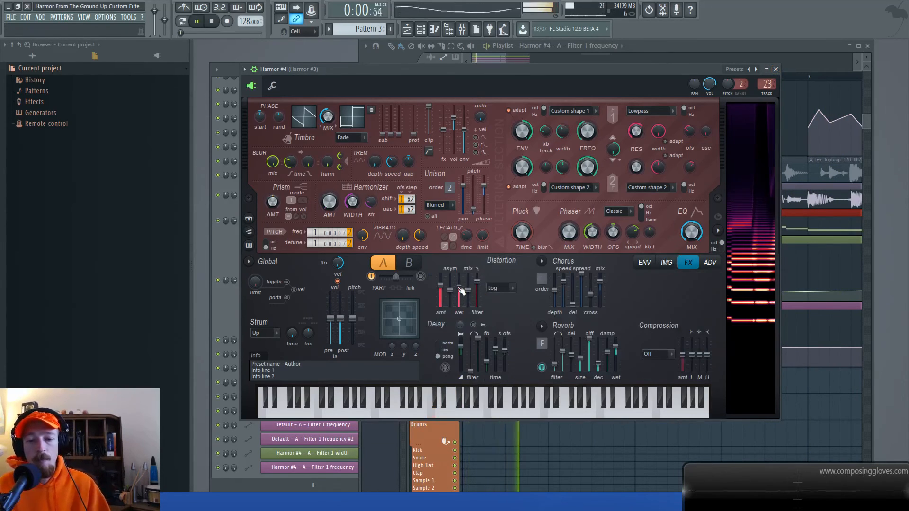
key(space)
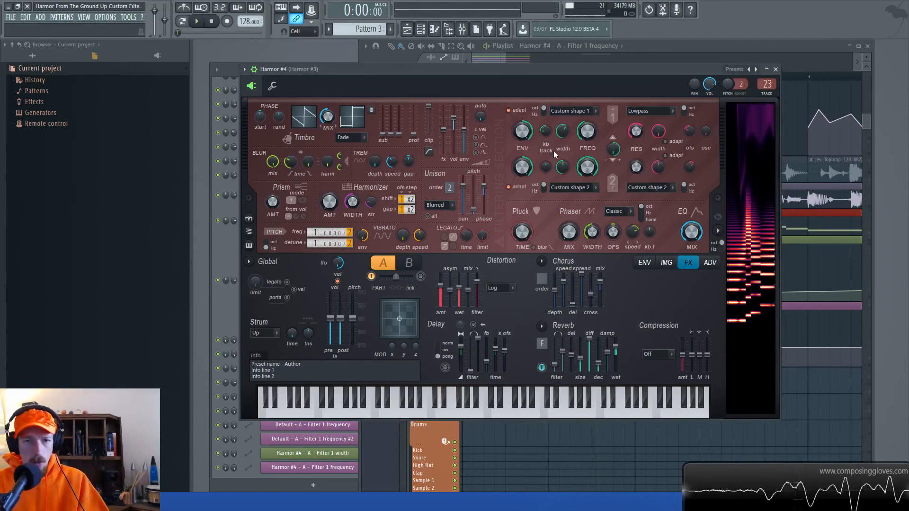